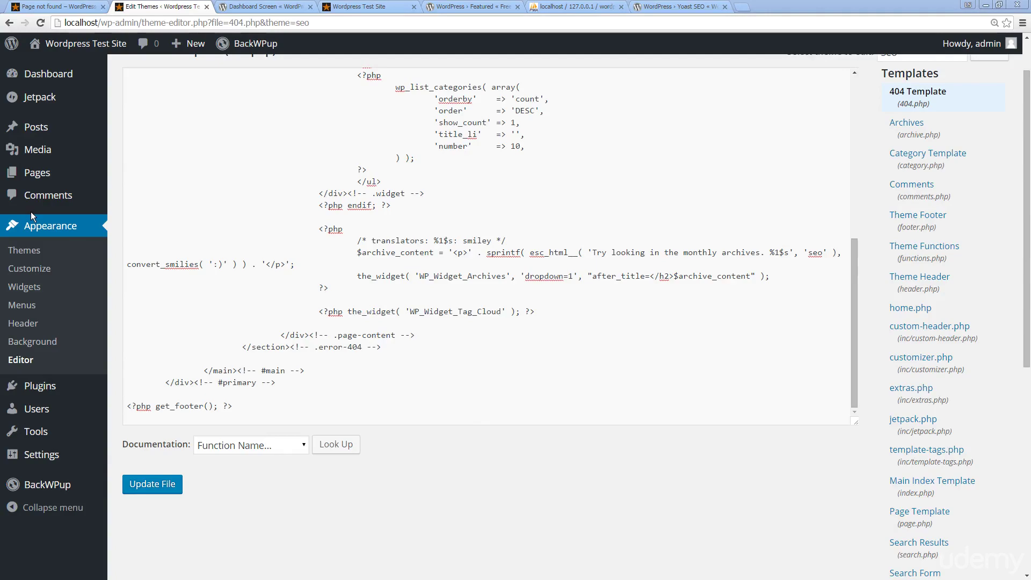
Point the 404 tab back to the localhost home page, then open the Installed Plugins list
left_click(91, 7)
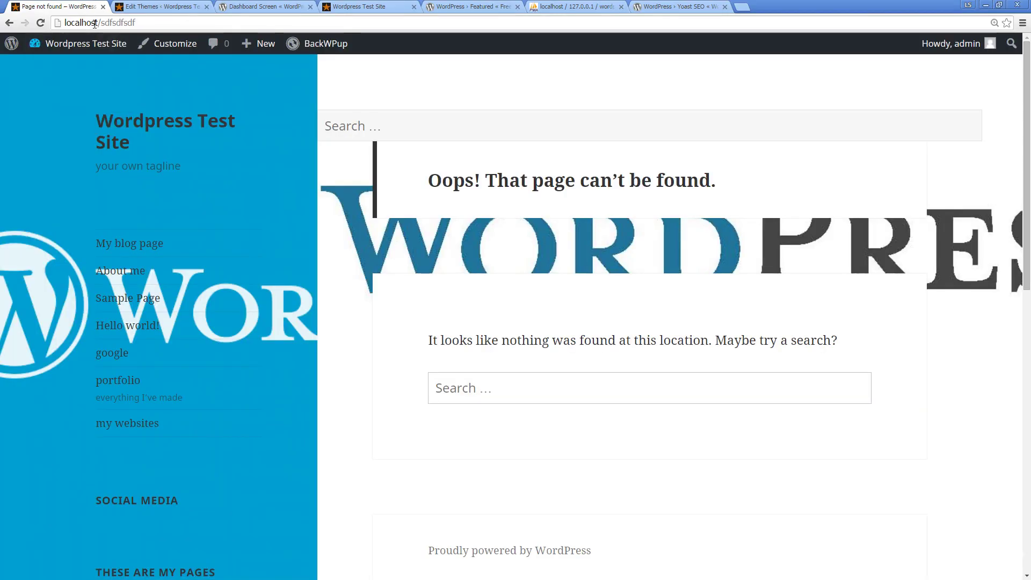
left_click_drag(94, 24, 138, 24)
key("BackSpace")
key("Return")
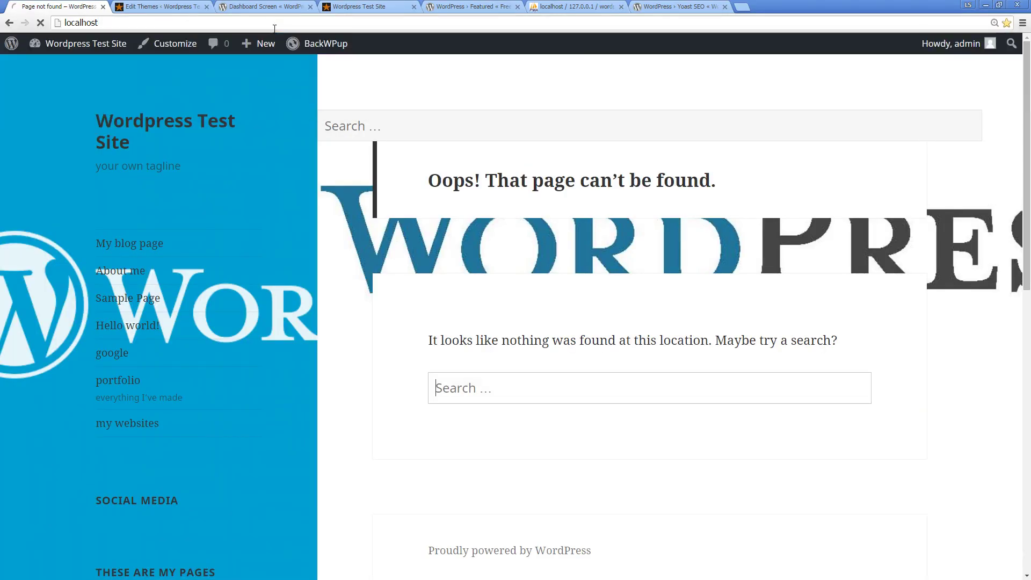
left_click(159, 6)
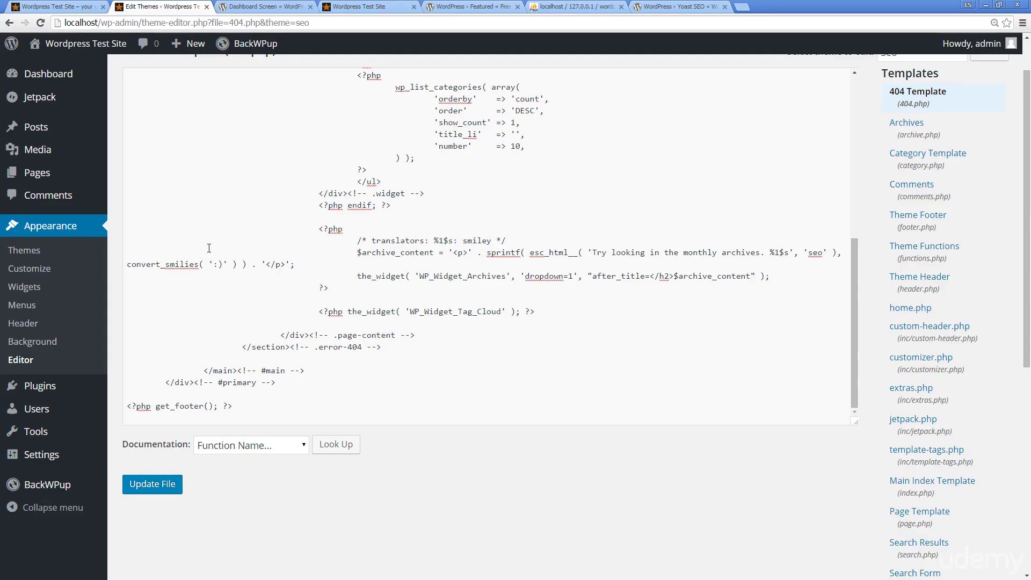
left_click(50, 391)
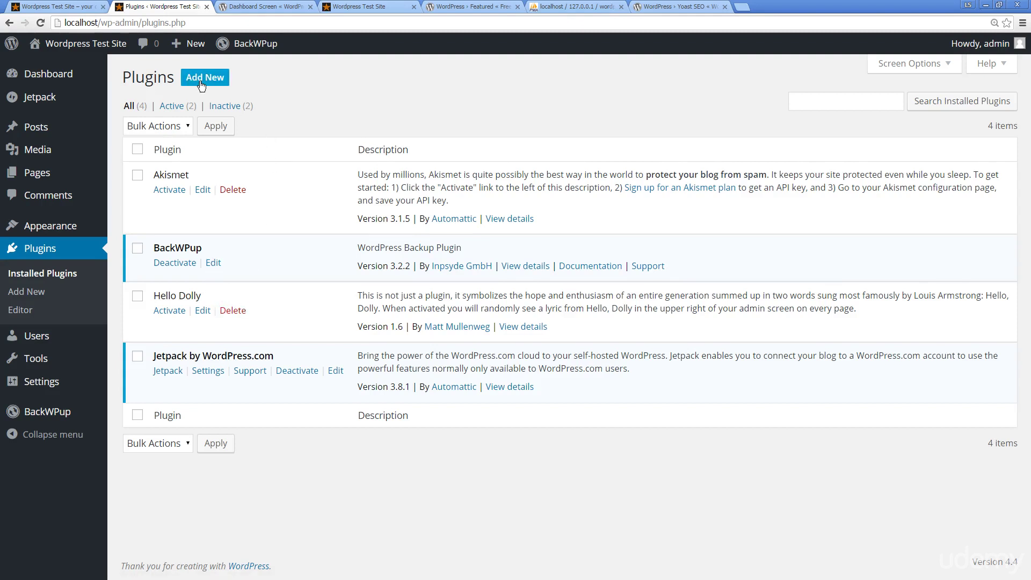
Scroll through the Yoast SEO directory screenshots down to the XML sitemap and import settings
left_click(679, 7)
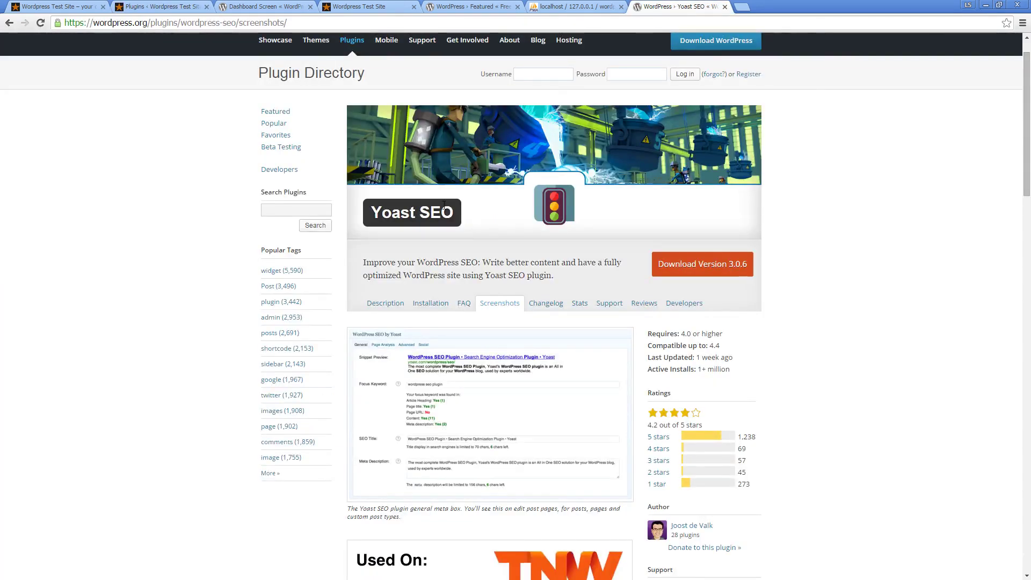
scroll(452, 234, "down", 5)
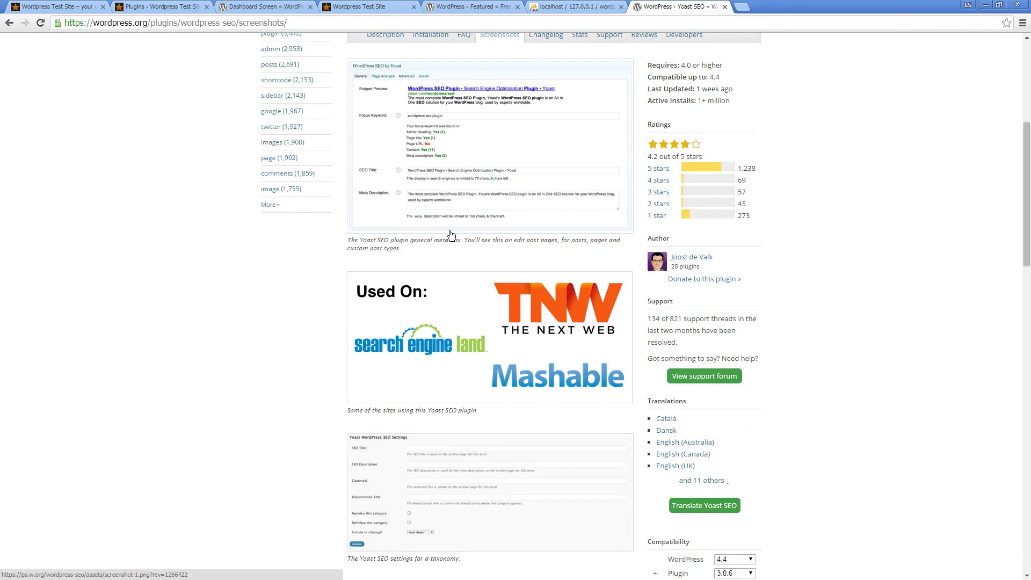
scroll(449, 230, "down", 5)
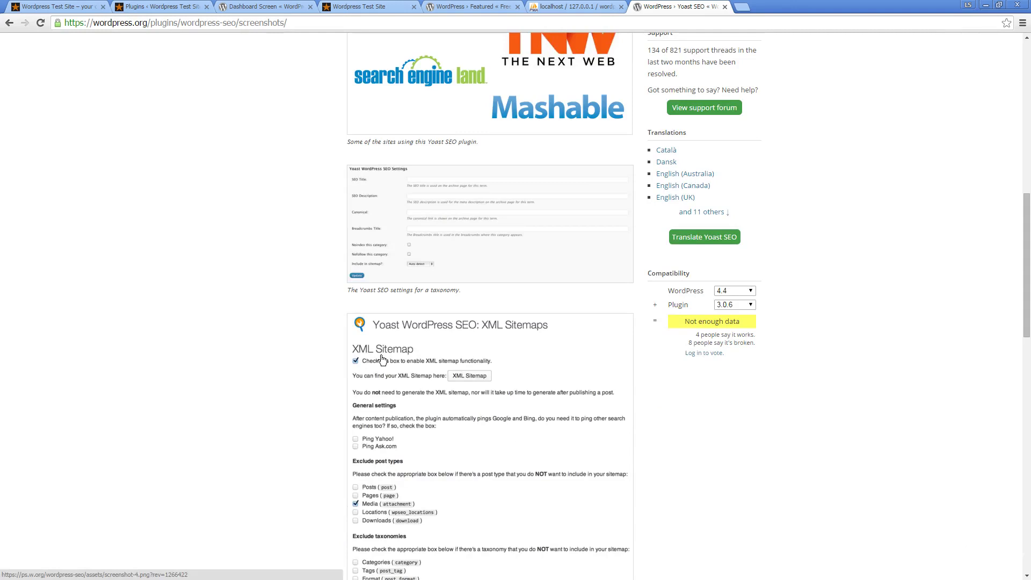
scroll(382, 360, "up", 5)
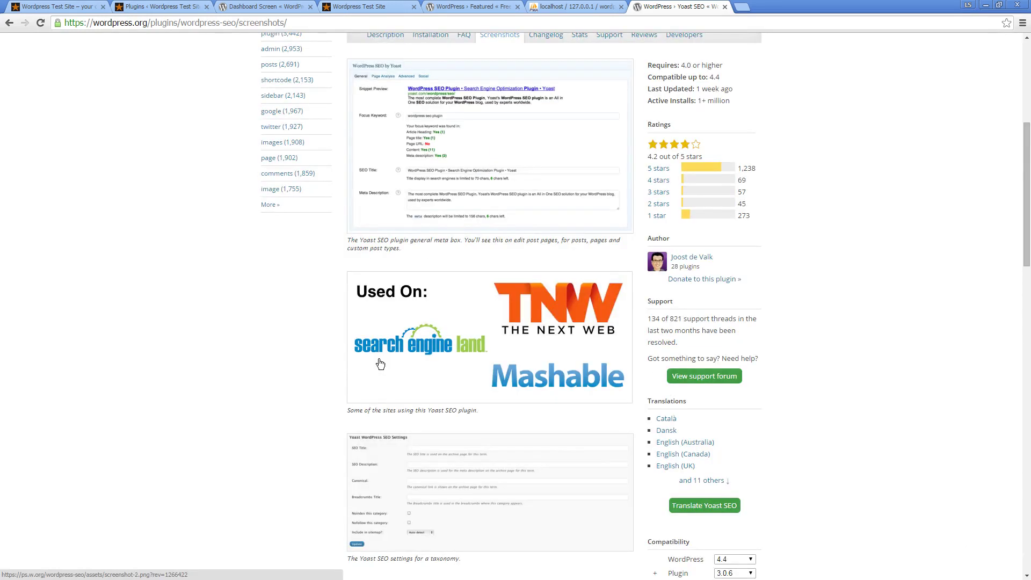
scroll(379, 359, "down", 4)
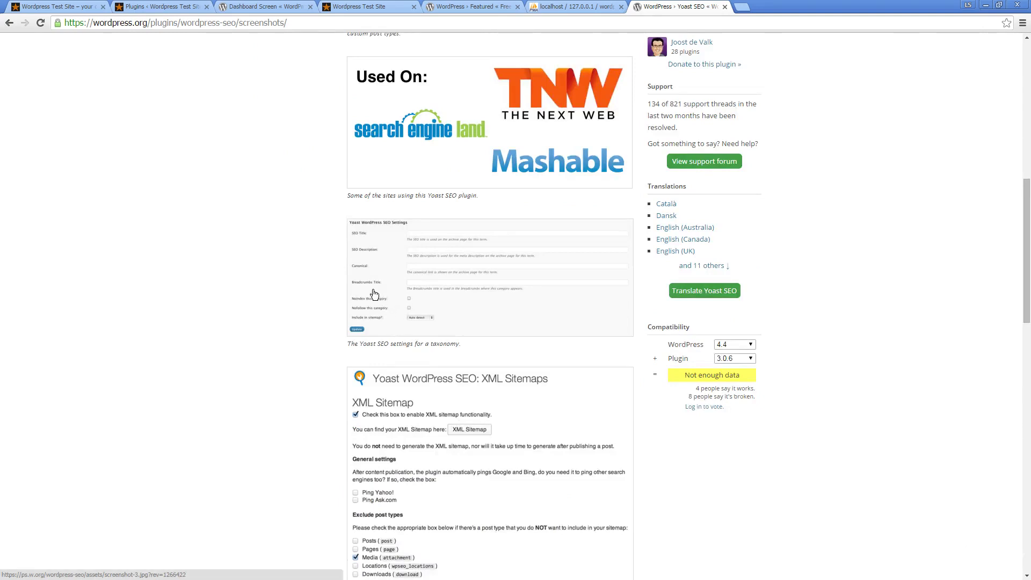
scroll(344, 290, "down", 5)
scroll(301, 284, "down", 4)
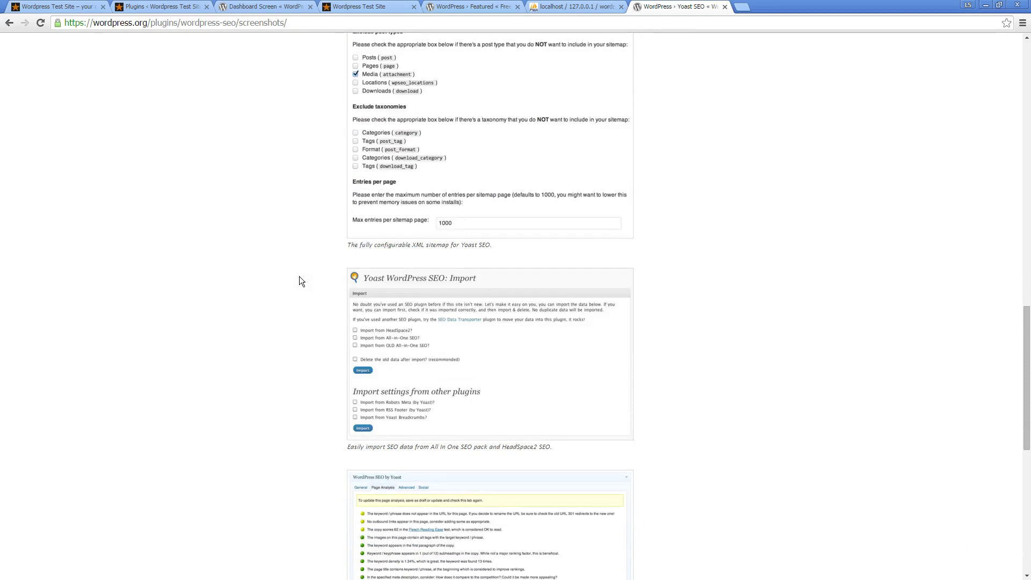
Go from the site's Plugins admin page to the Add Plugins page
left_click(147, 6)
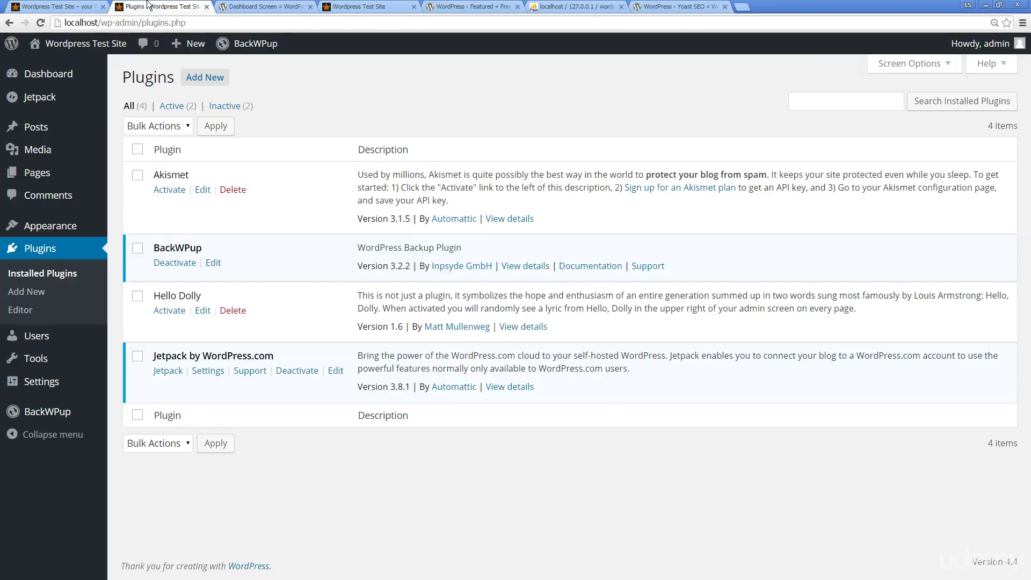
left_click(204, 77)
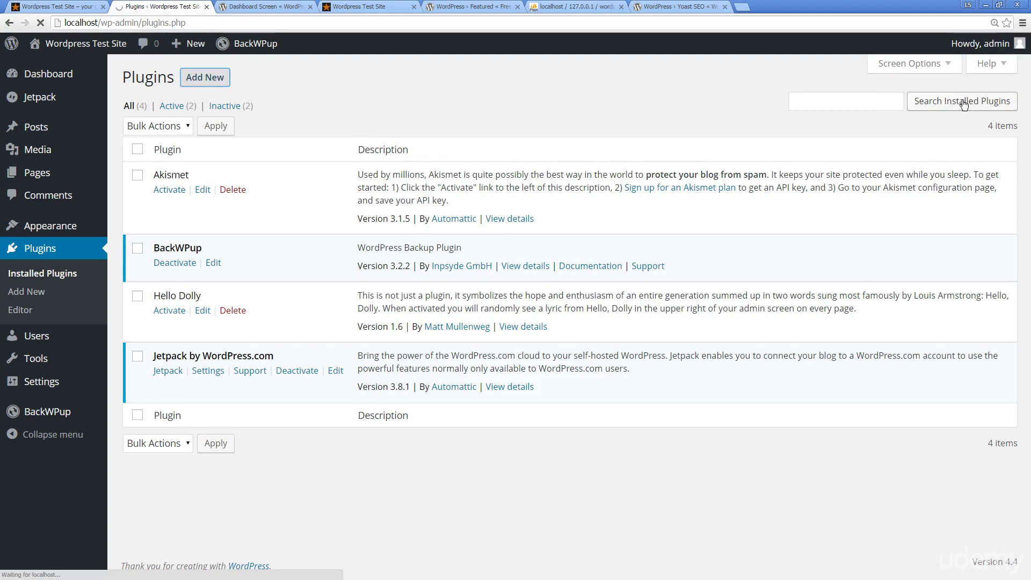
left_click(205, 82)
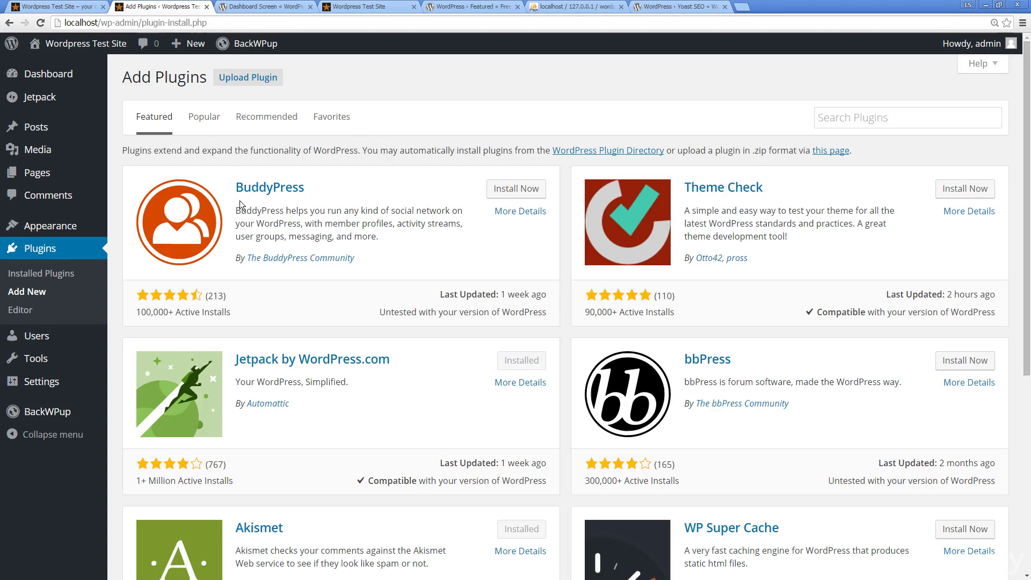
scroll(250, 215, "down", 5)
scroll(255, 241, "up", 5)
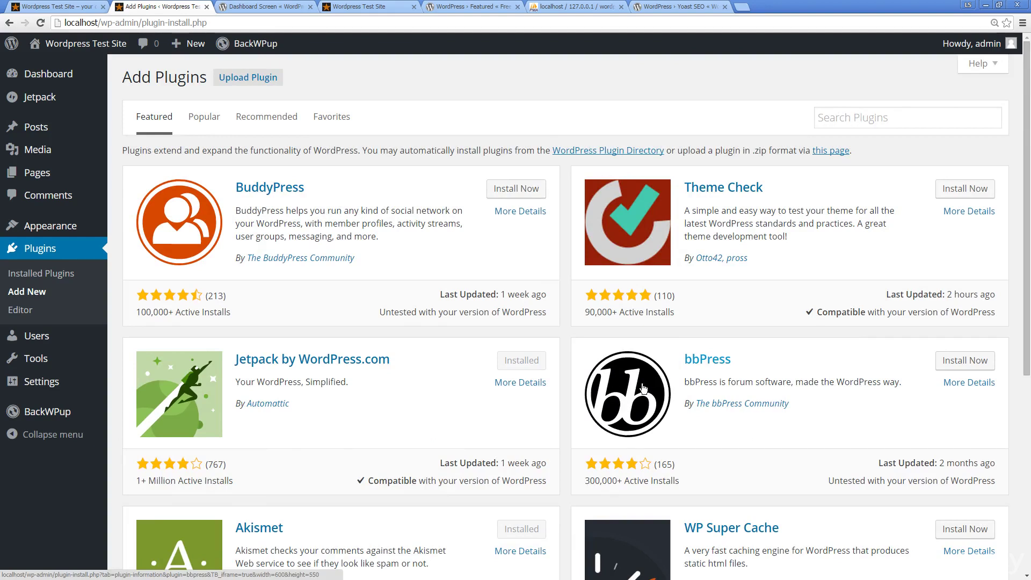
List the Popular plugins and scroll down past WooCommerce to Contact Form 7
left_click(197, 117)
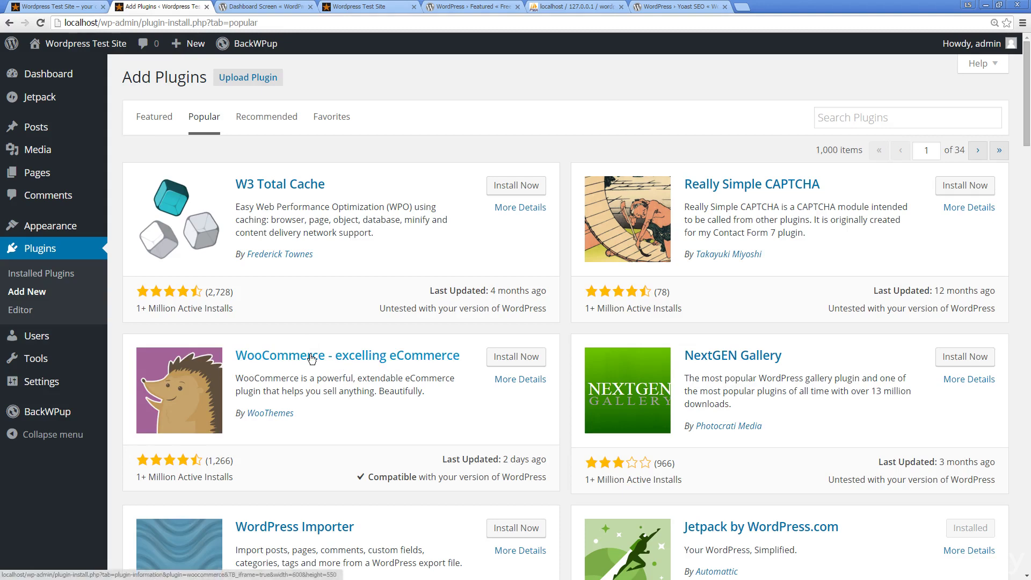
scroll(311, 359, "down", 3)
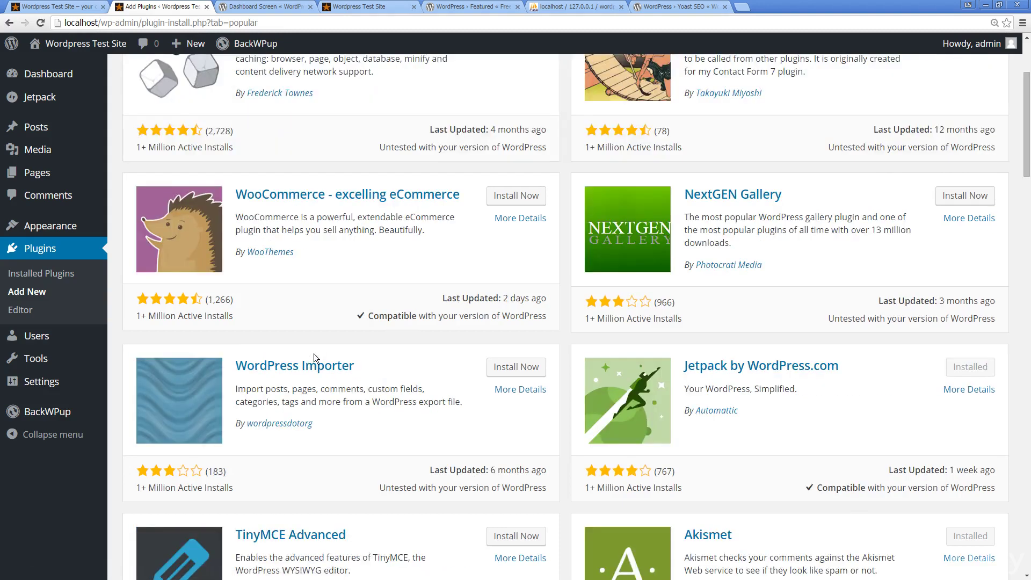
scroll(420, 331, "down", 5)
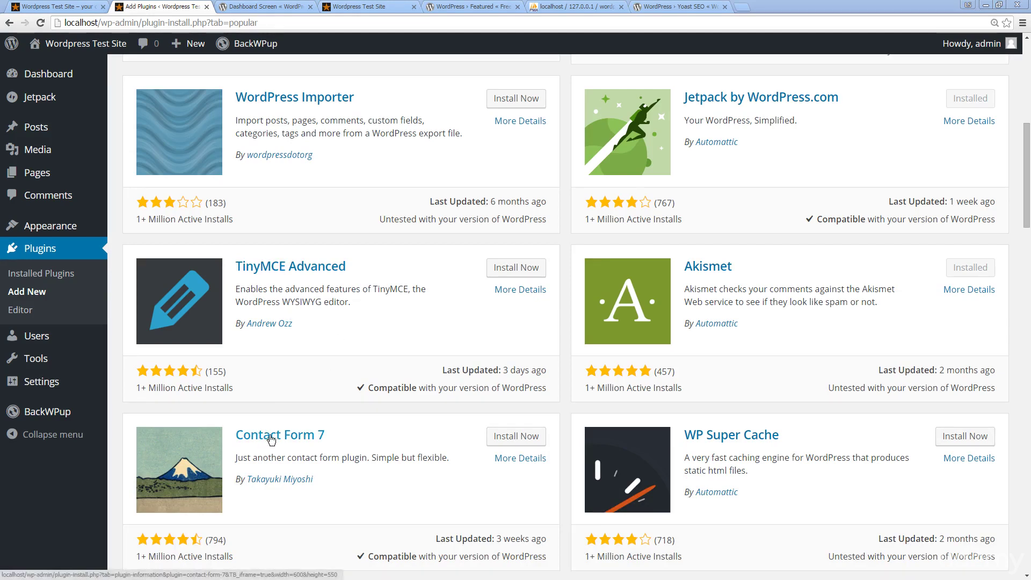
Install Contact Form 7 4.3.1 and activate it, making three of five plugins active
left_click(498, 446)
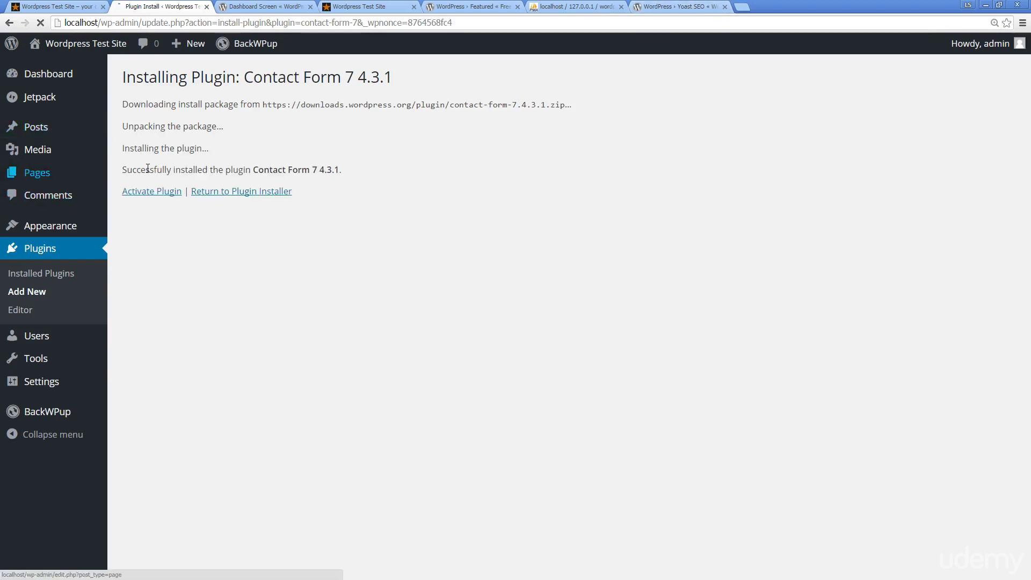
left_click(156, 192)
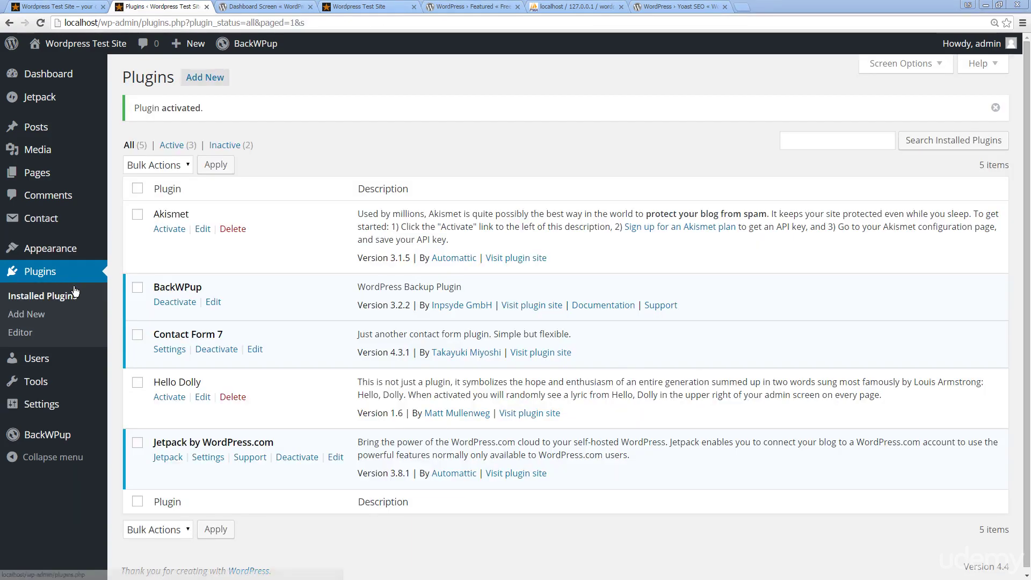
Return to Add Plugins, showing Featured plugins like BuddyPress, Theme Check and bbPress
mouse_move(31, 222)
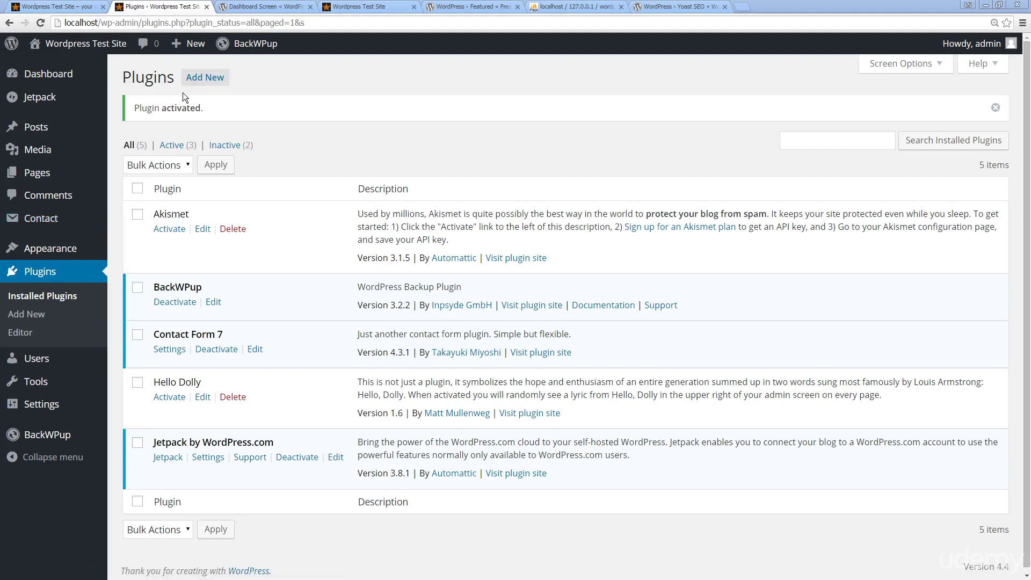
left_click(189, 81)
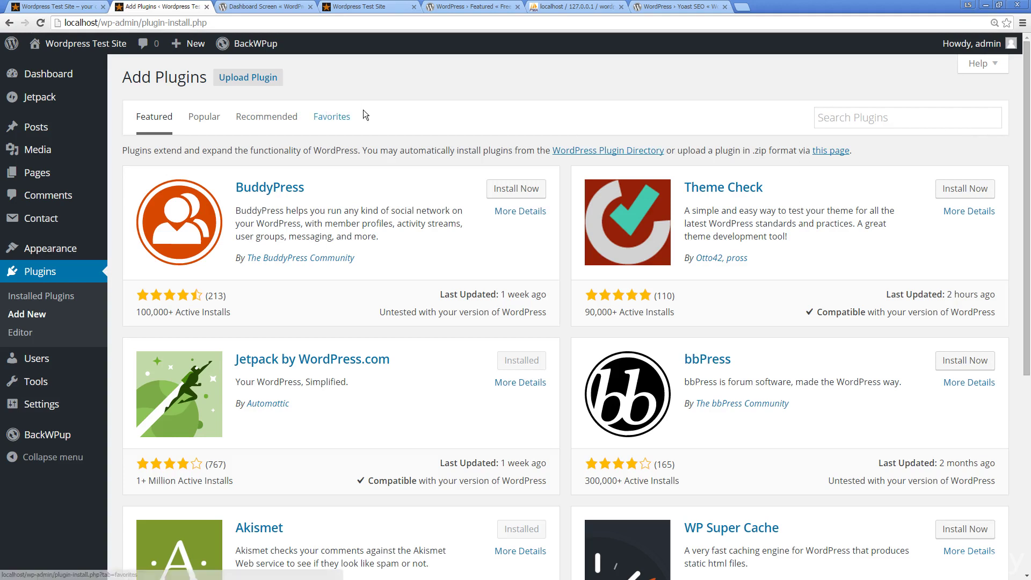
Search plugins for 'Yoast' and start installing Yoast SEO 3.0.6
left_click(841, 122)
type("Y")
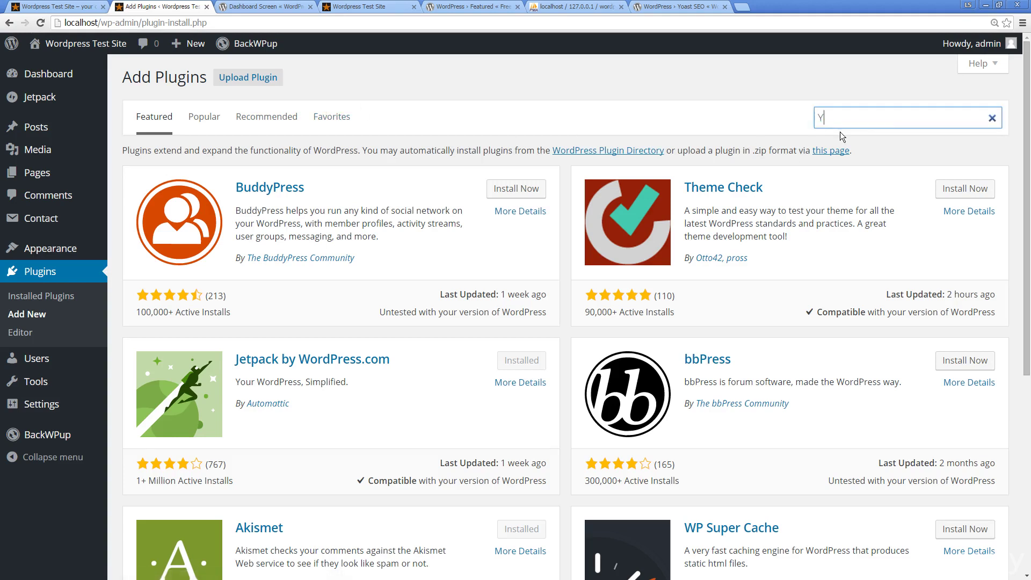
type("oast")
key("Return")
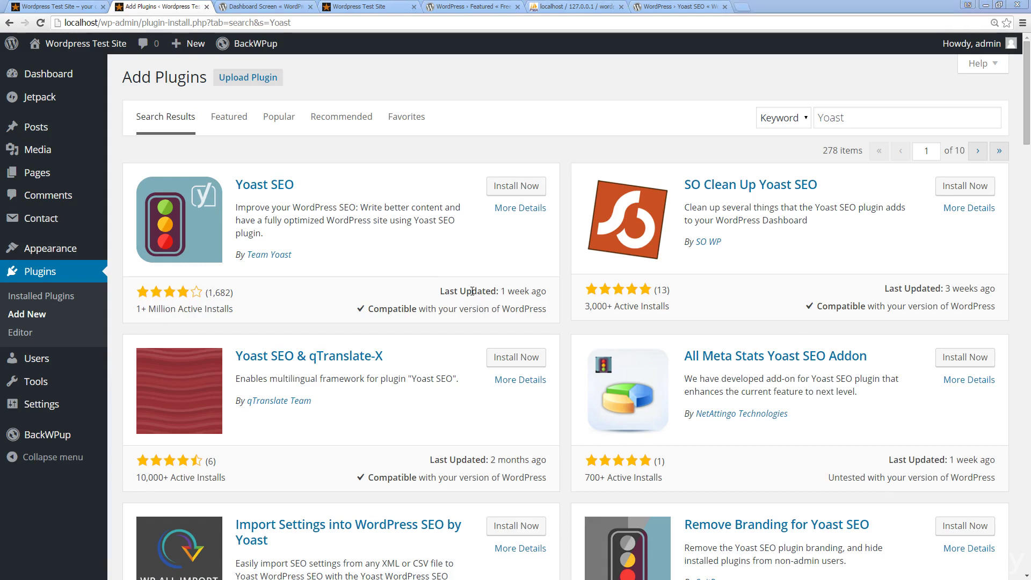
left_click(499, 191)
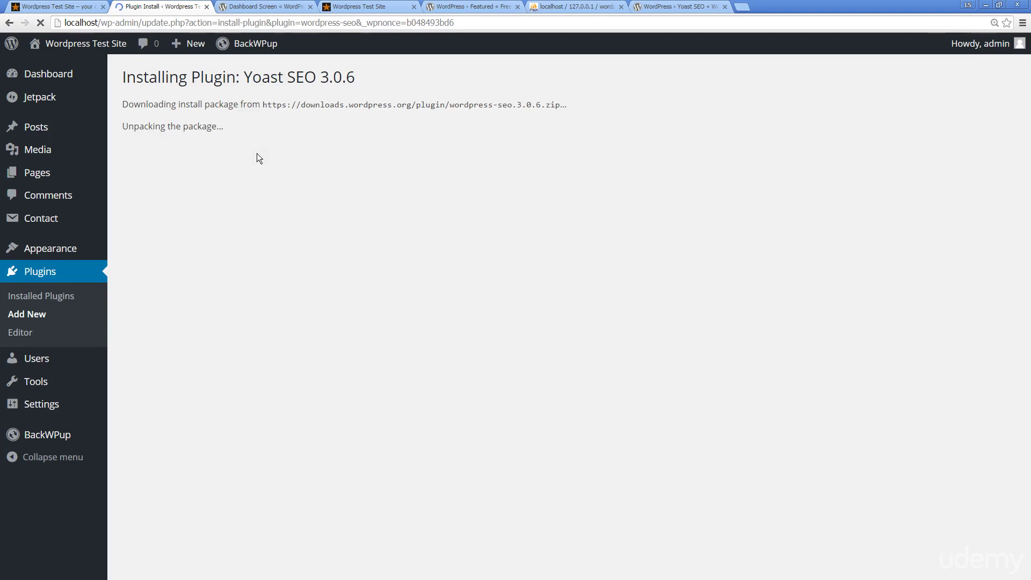
Bring up the WordPress.org Yoast SEO page showing version 3.0.6 and its 4.2 rating
left_click(676, 6)
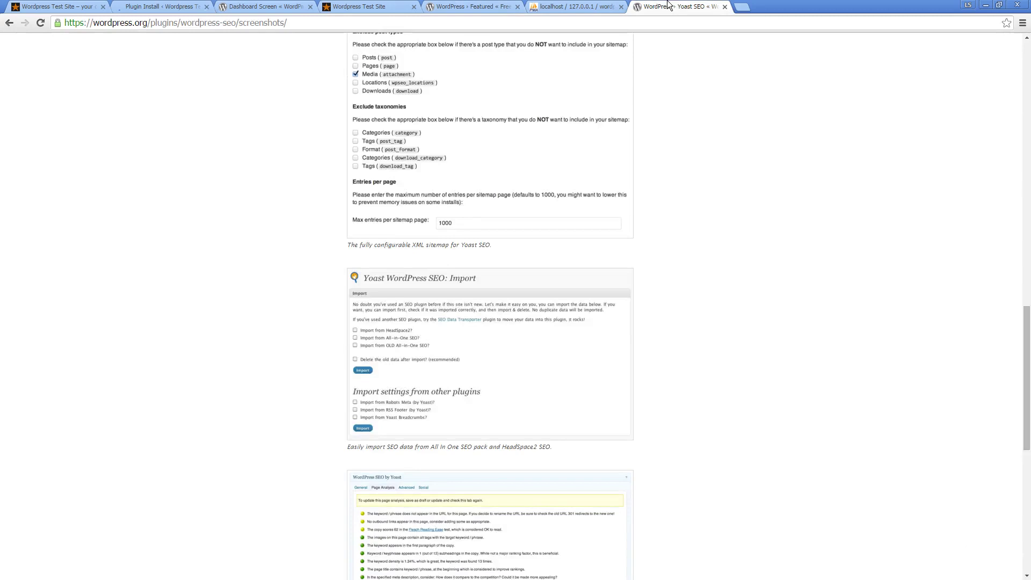
scroll(379, 166, "up", 5)
scroll(377, 175, "up", 10)
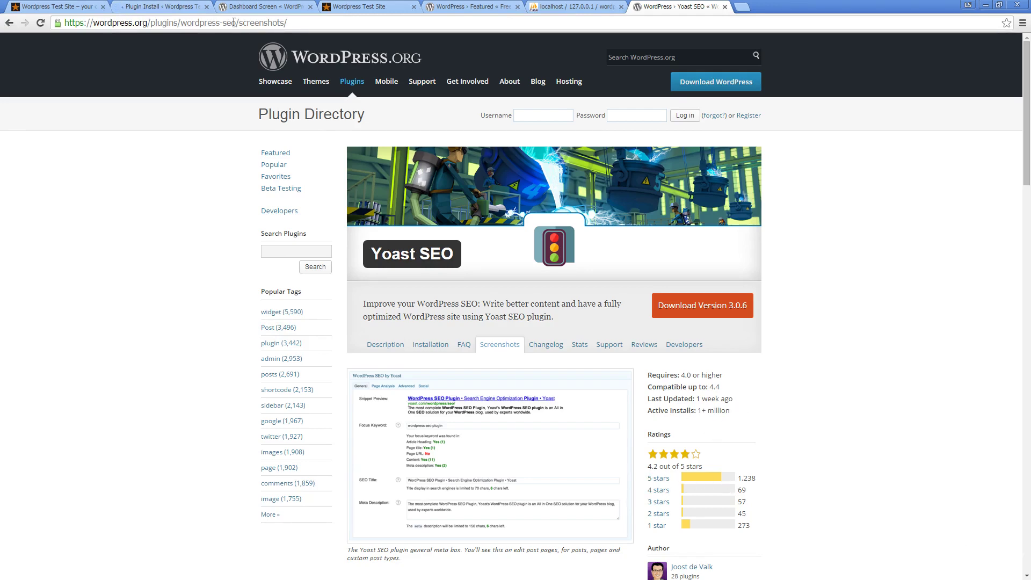
Activate the installed Yoast SEO 3.0.6, which opens its General Settings page
left_click(154, 6)
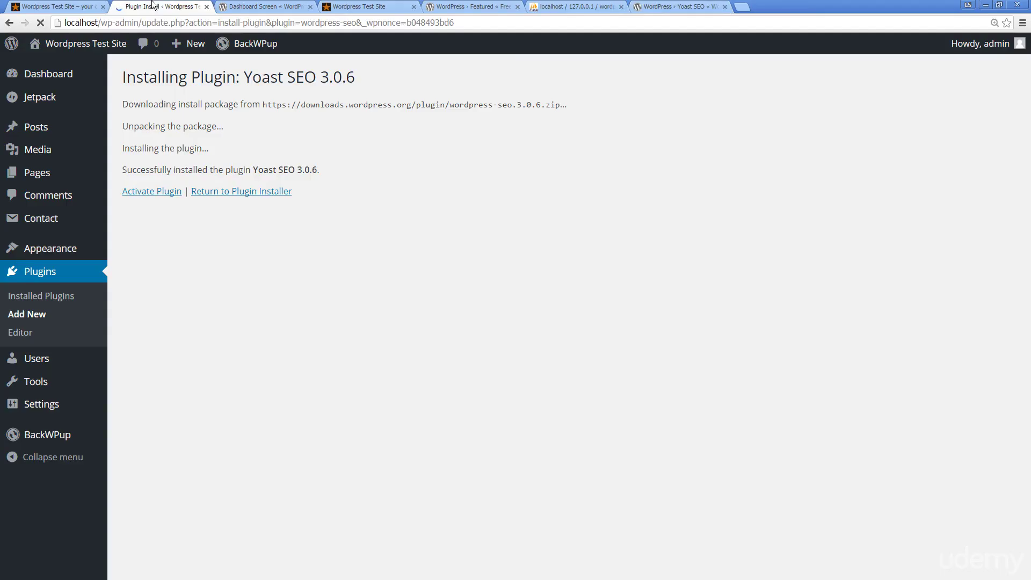
left_click(141, 192)
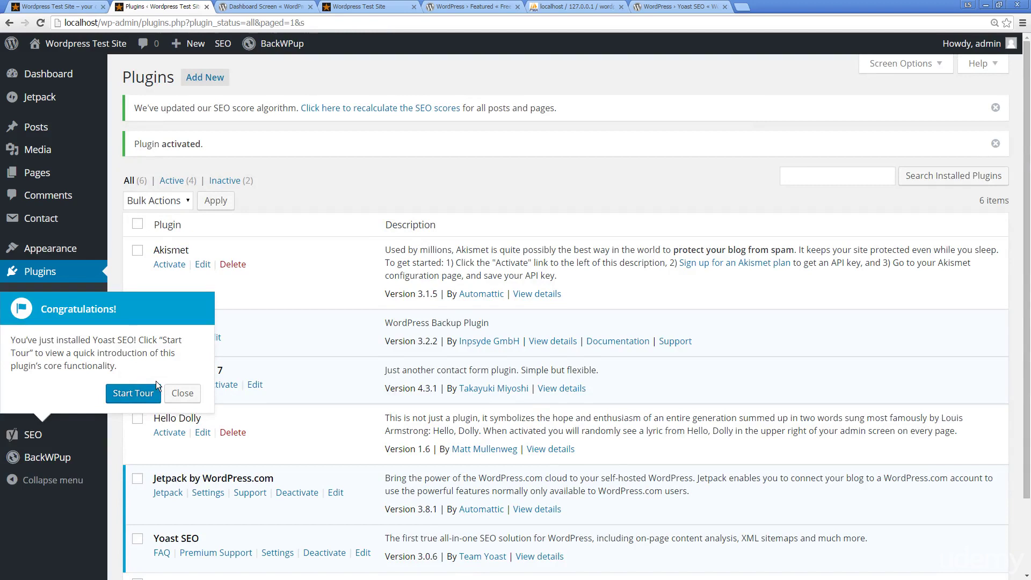
mouse_move(26, 438)
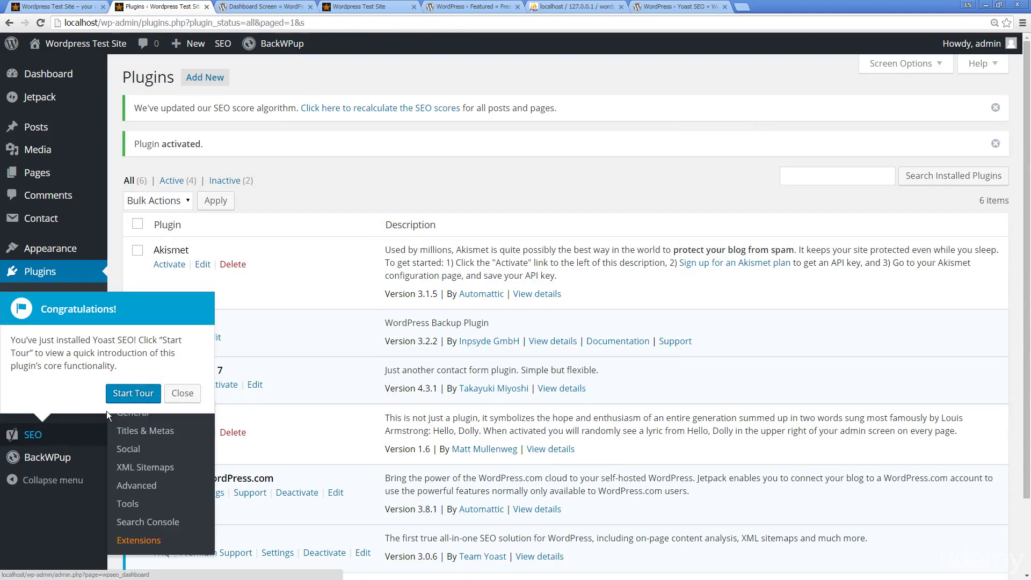
Begin the Yoast SEO introduction tour and scroll through the General Settings page
left_click(130, 395)
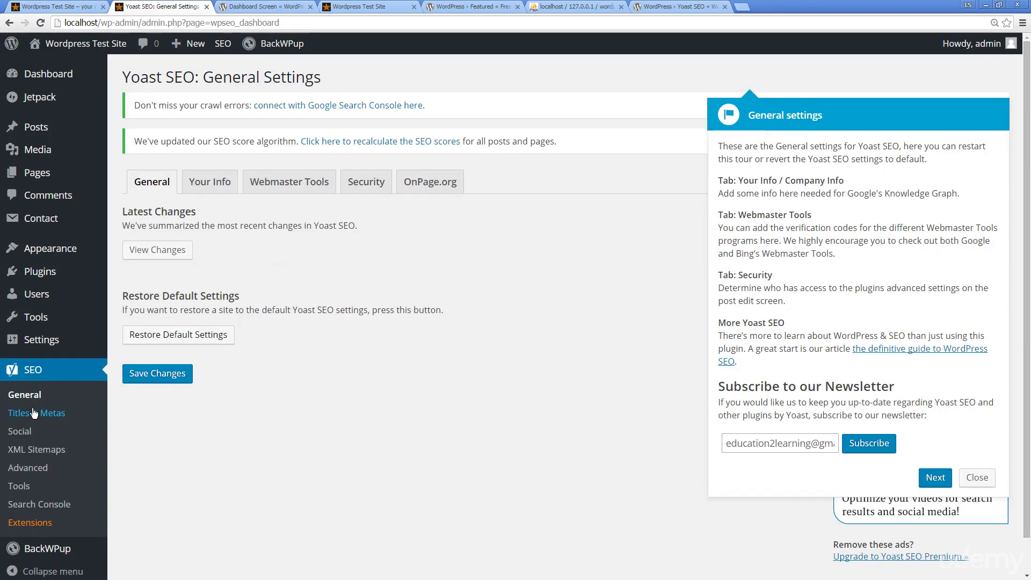
scroll(49, 408, "down", 1)
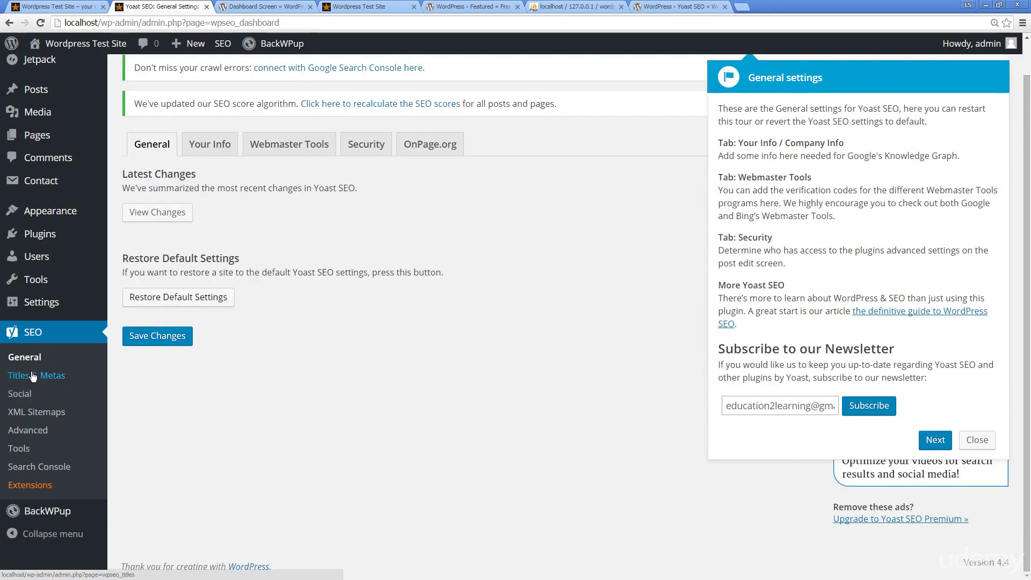
mouse_move(40, 233)
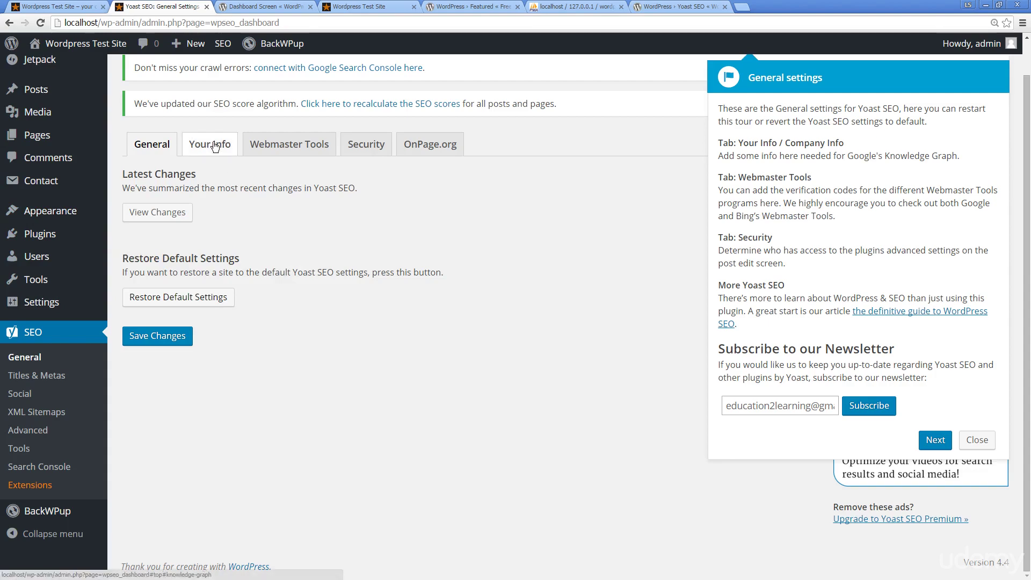
scroll(269, 190, "up", 1)
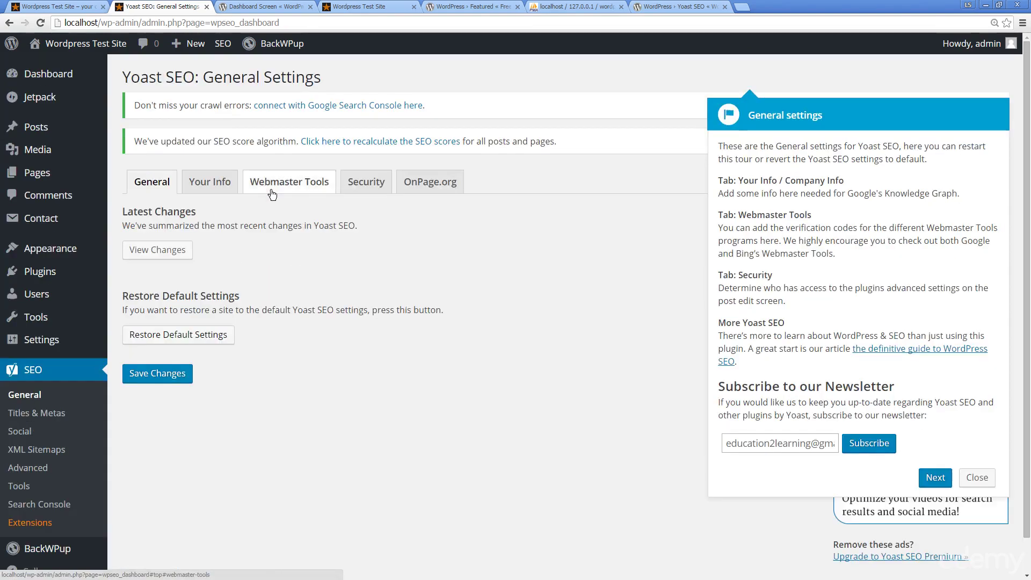
View the Your Info, Webmaster Tools, Security and OnPage.org settings tabs in turn
left_click(218, 189)
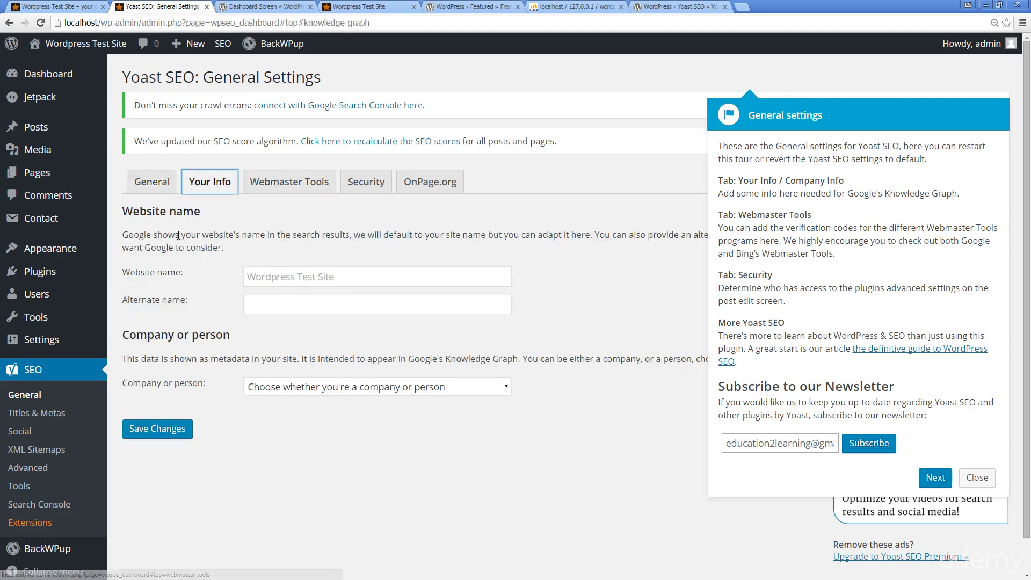
left_click(280, 188)
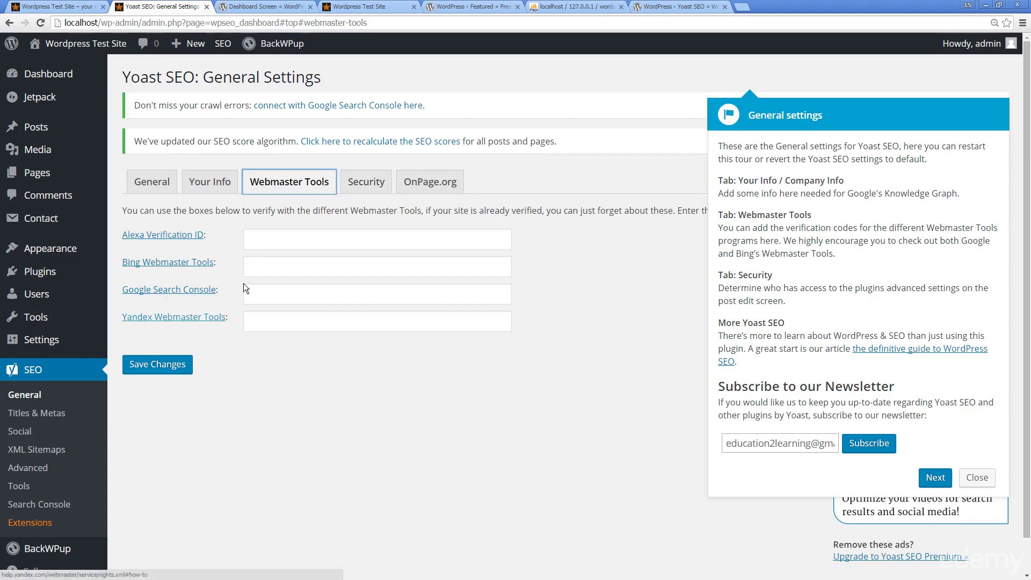
left_click(358, 186)
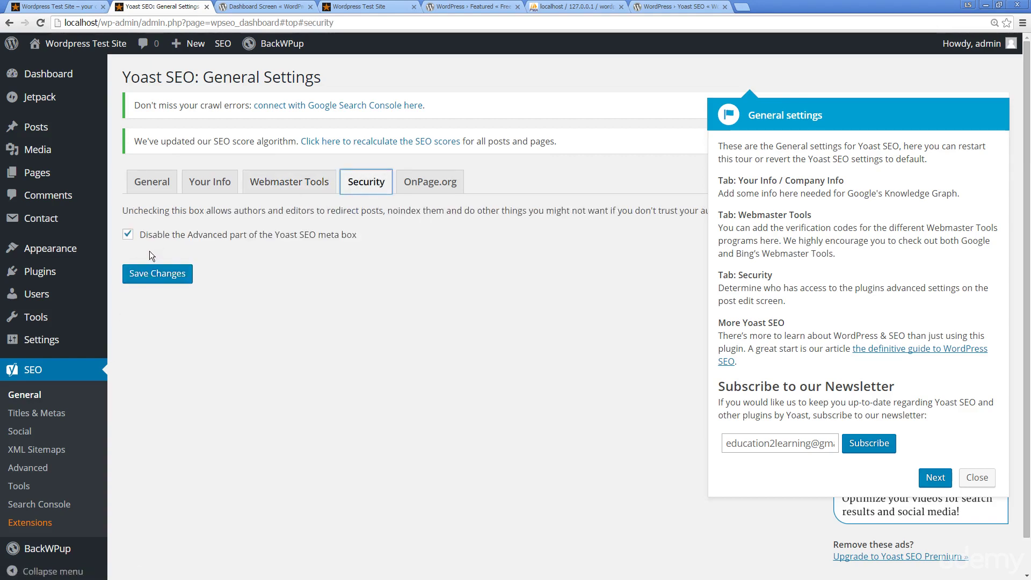
left_click(413, 186)
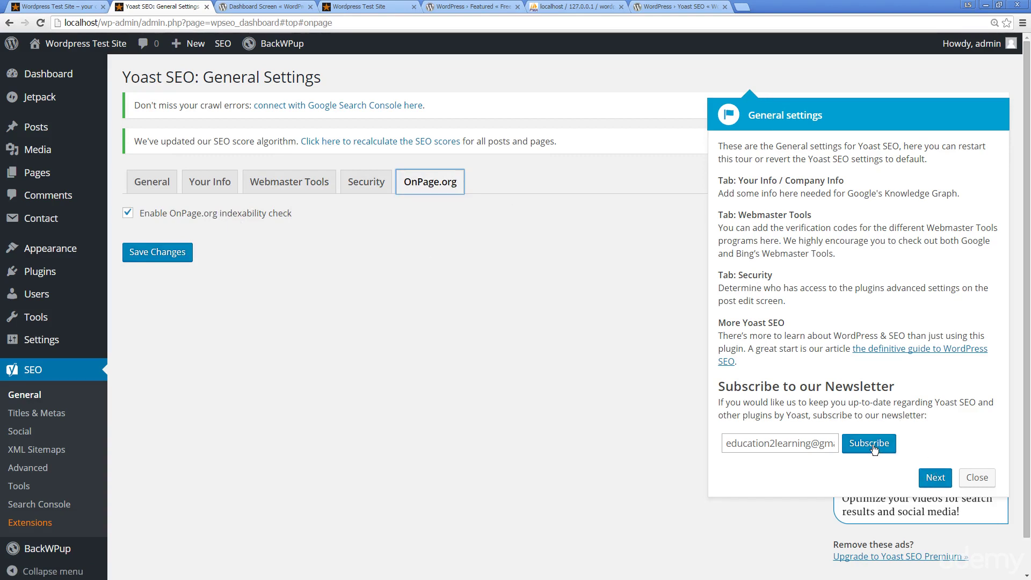
Close the introduction tour, ending on the Add New Post editor with its Yoast SEO box
left_click(936, 480)
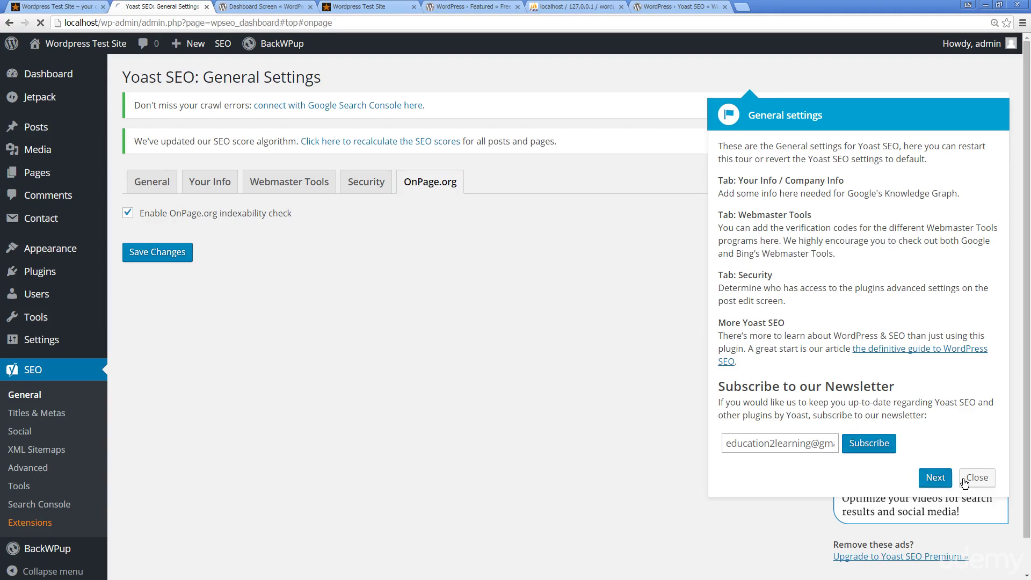
left_click(974, 481)
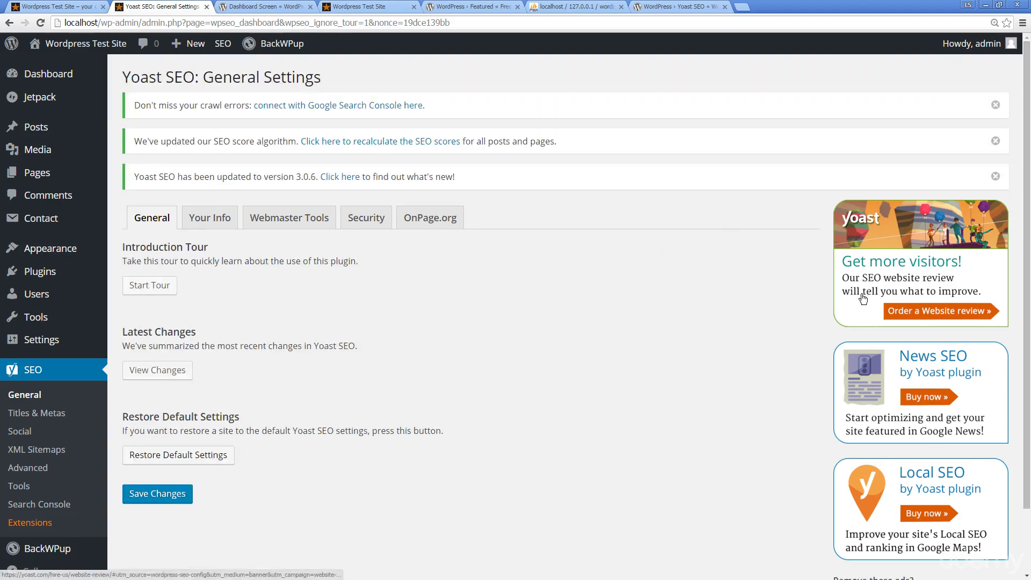
scroll(864, 289, "down", 3)
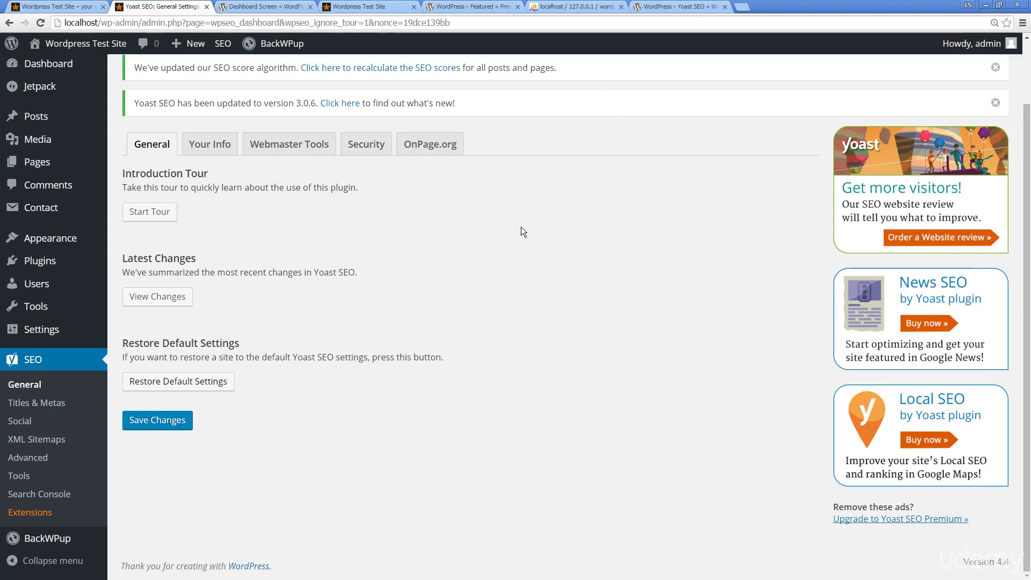
mouse_move(36, 123)
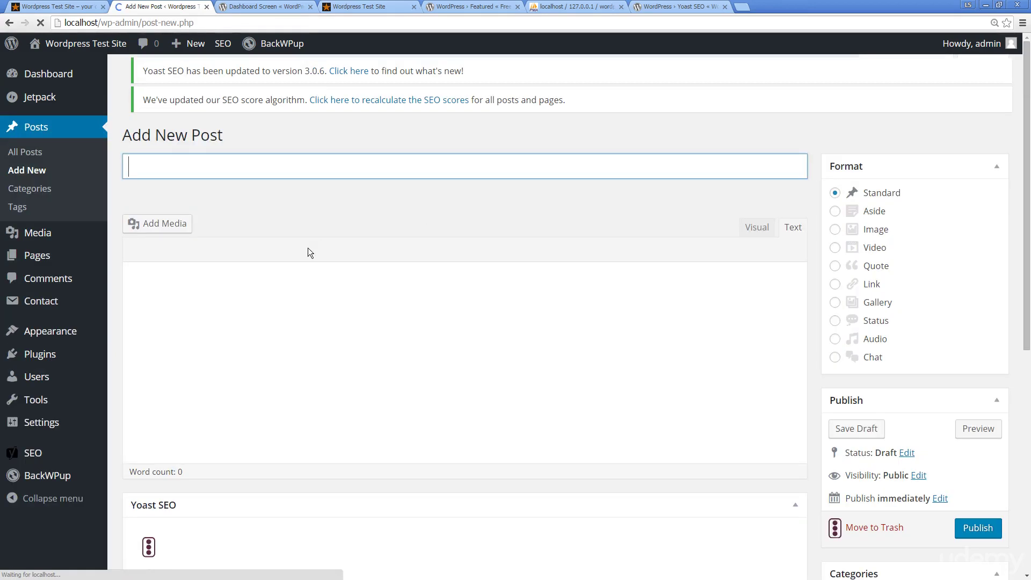
Look over the Yoast SEO box on the new post, then go to the All Posts list
scroll(295, 467, "down", 4)
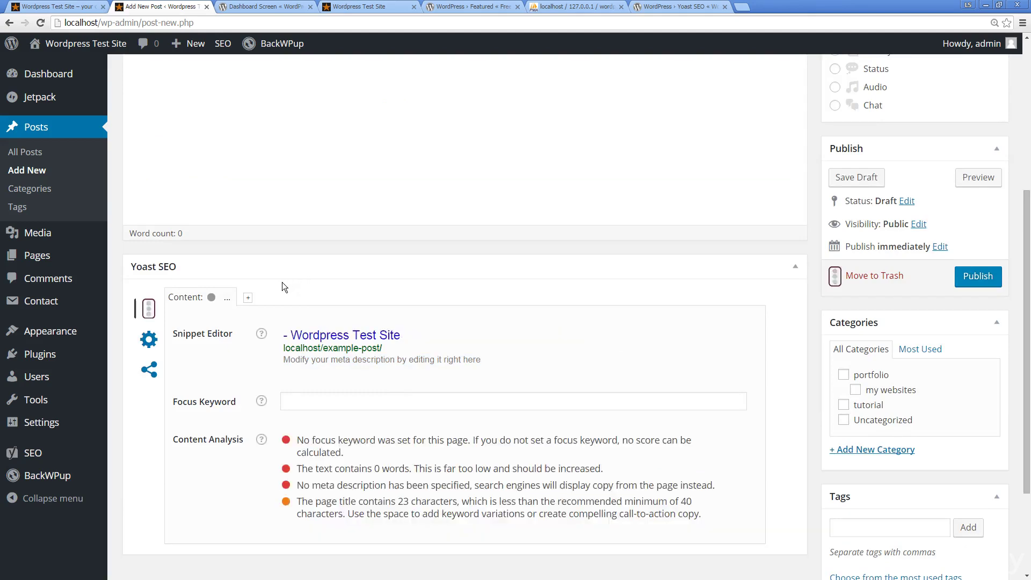
scroll(285, 295, "down", 3)
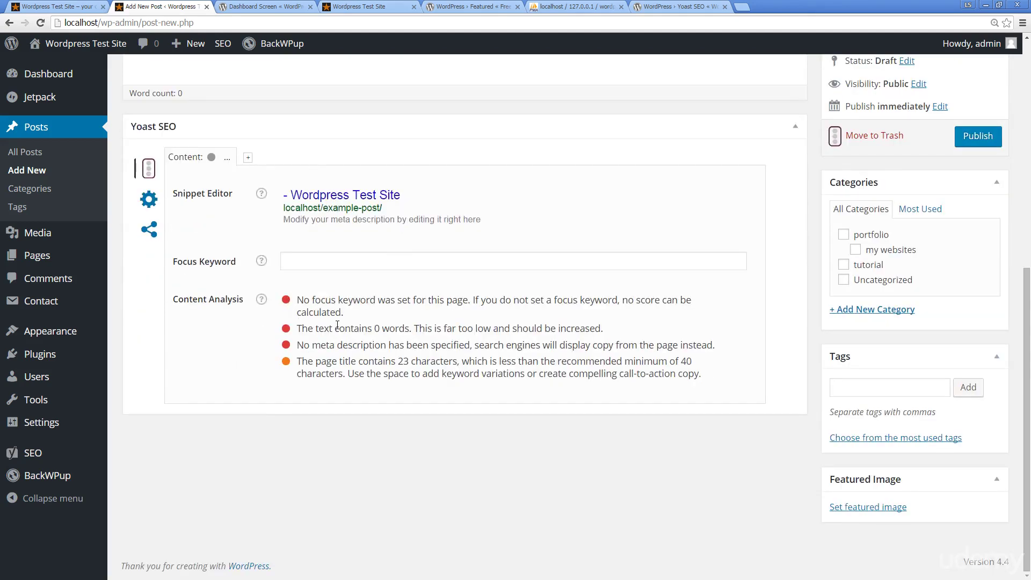
scroll(352, 320, "up", 7)
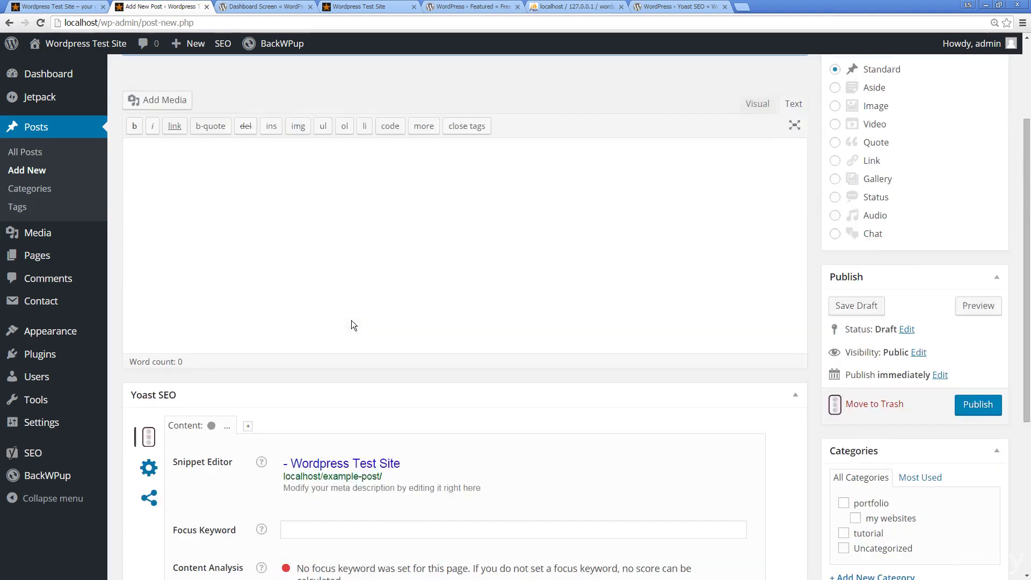
left_click(47, 162)
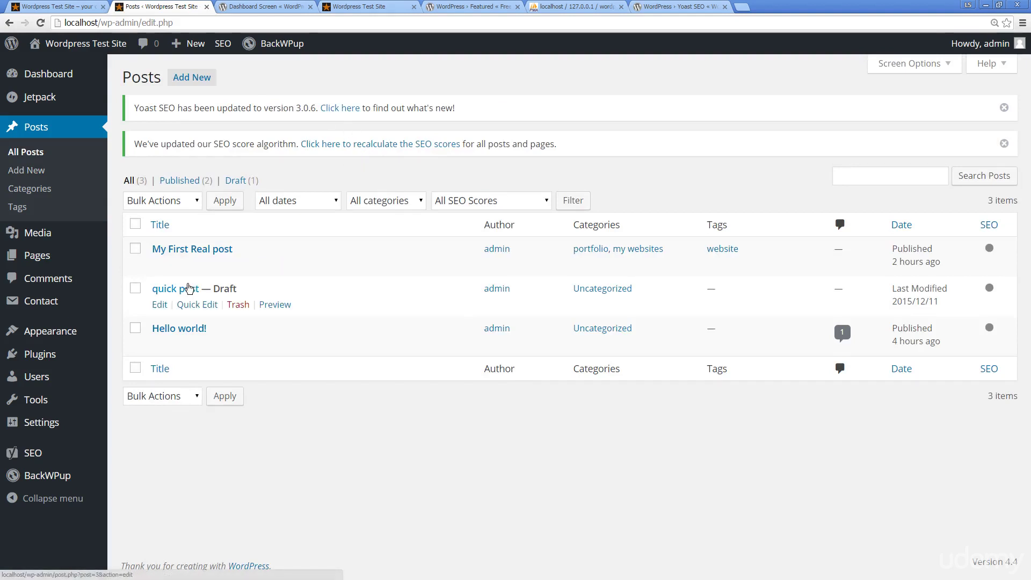
Open 'My First Real post' for editing and scroll through its Yoast SEO box
left_click(198, 252)
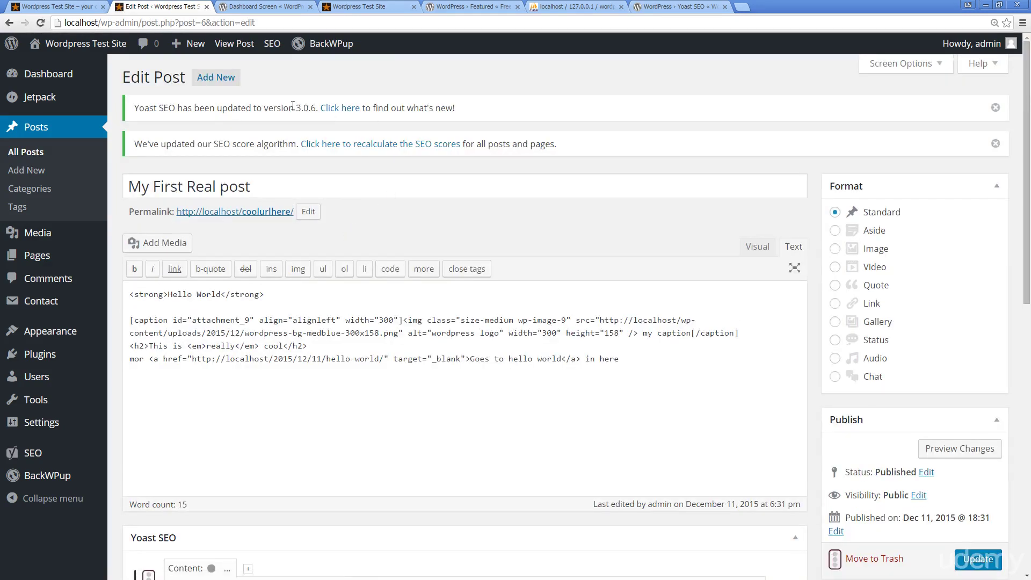
scroll(367, 146, "down", 4)
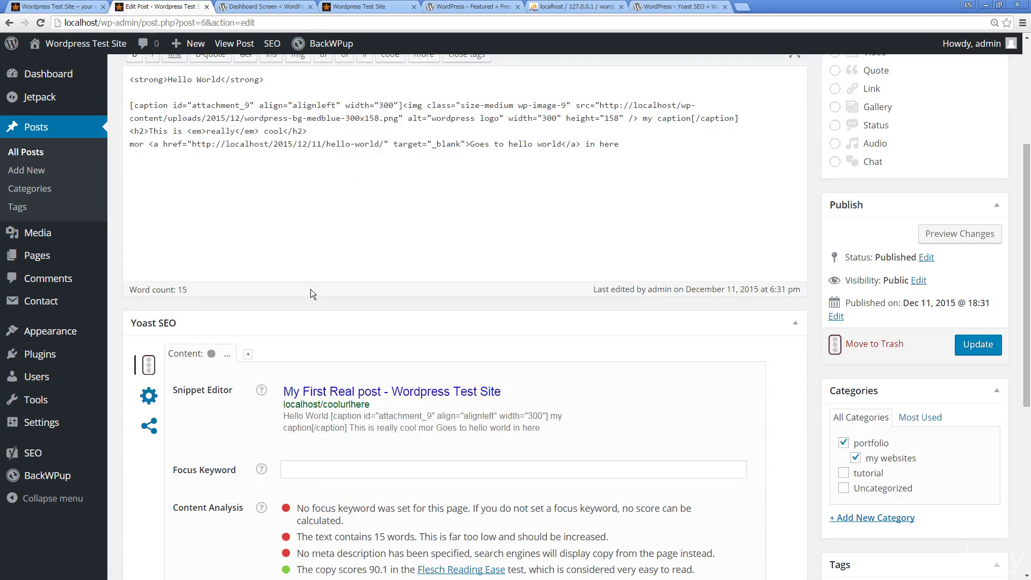
scroll(311, 289, "down", 3)
scroll(239, 301, "down", 3)
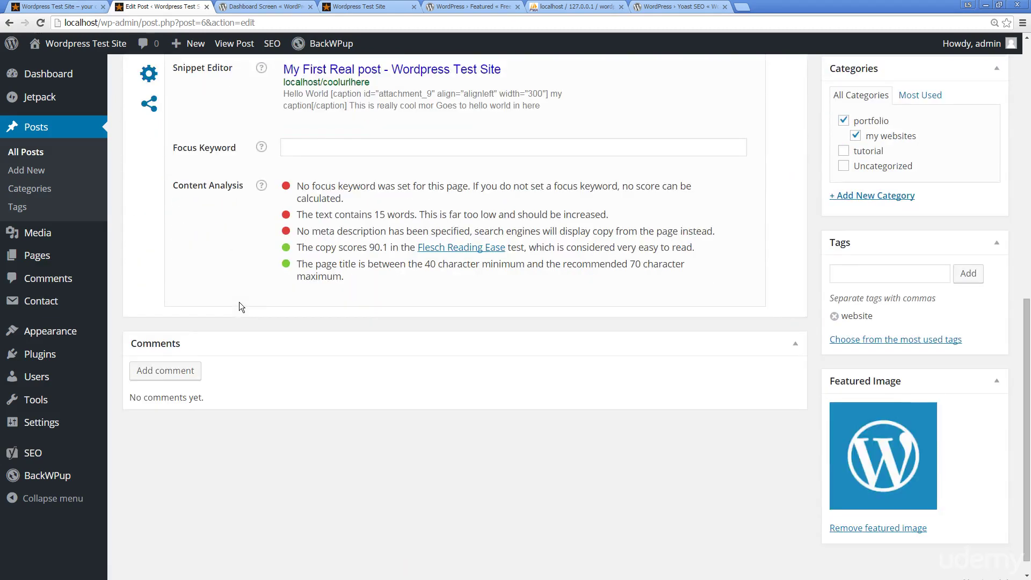
scroll(246, 301, "up", 3)
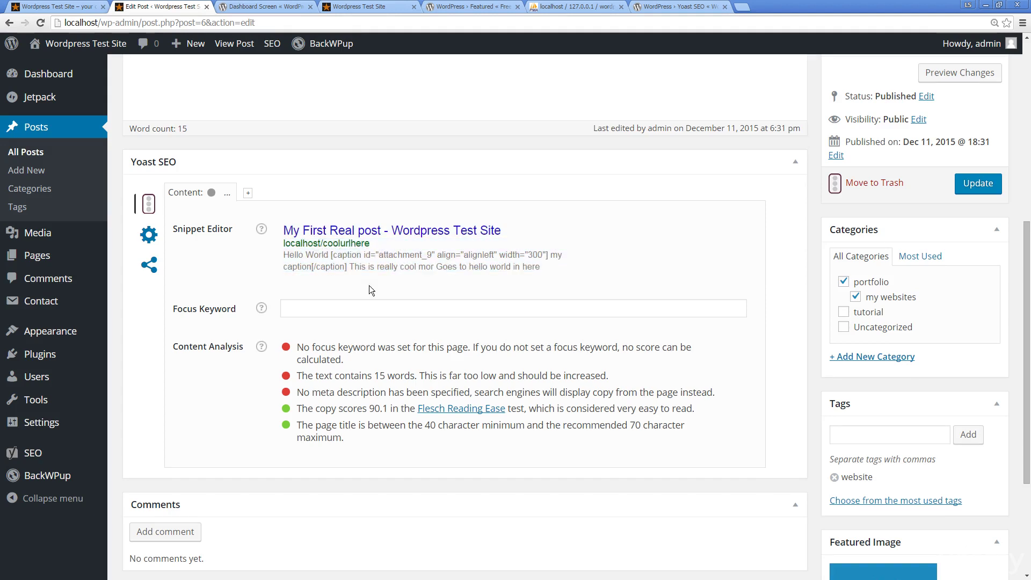
Try adding a second focus keyword, then dismiss the Yoast Premium feature prompt
left_click(349, 305)
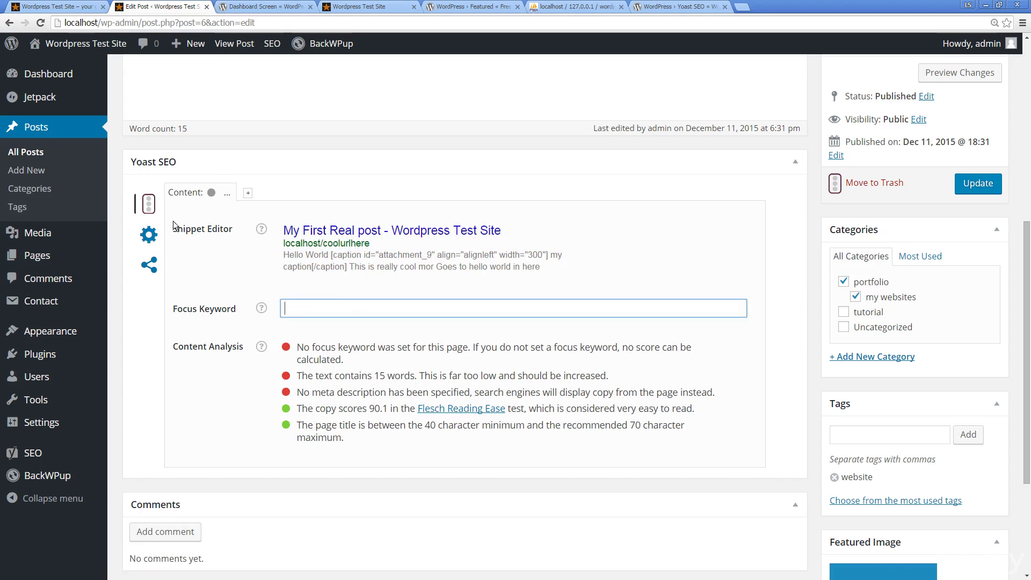
left_click(247, 193)
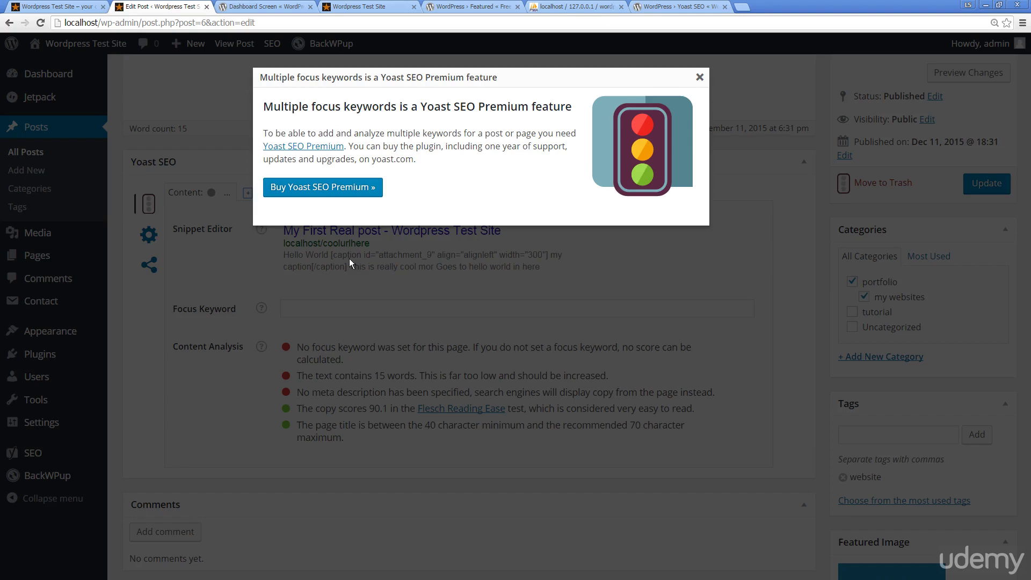
left_click(698, 78)
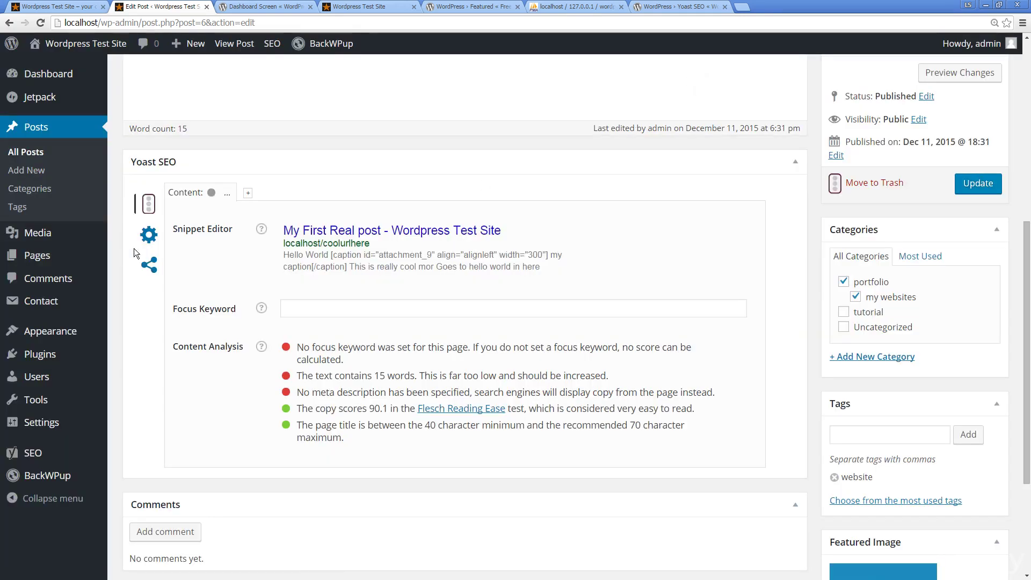
Show the post's Yoast Advanced settings: meta robots index, Follow, and canonical URL
left_click(150, 239)
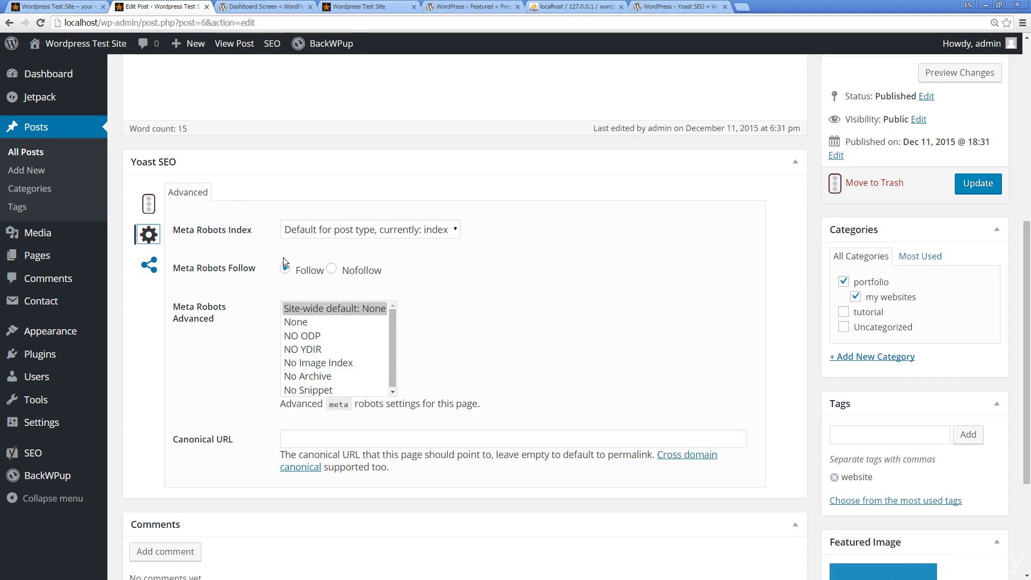
scroll(229, 293, "down", 2)
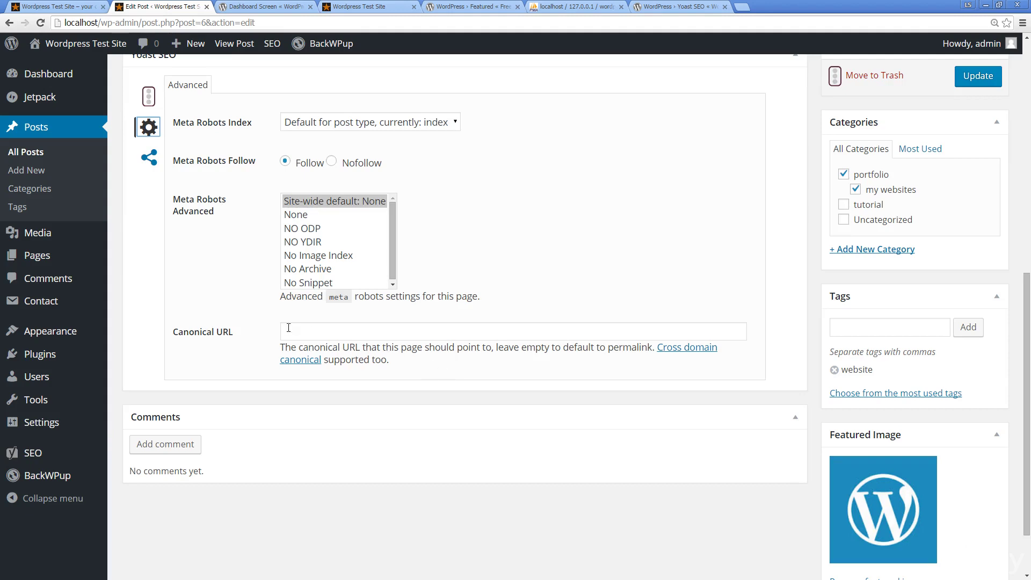
Review the Facebook Title and Twitter sharing fields, then return to the content analysis
left_click(149, 156)
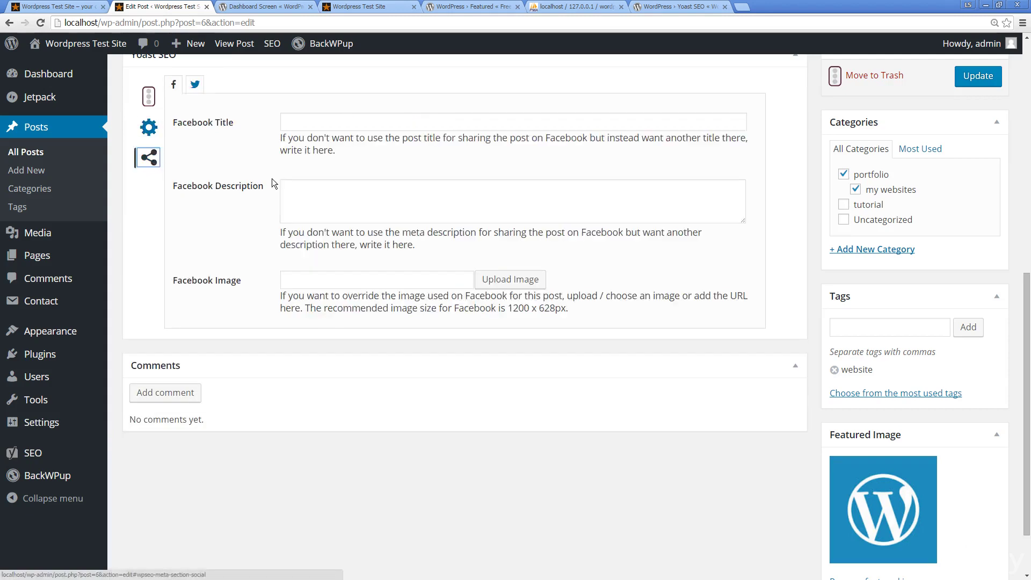
scroll(301, 200, "up", 2)
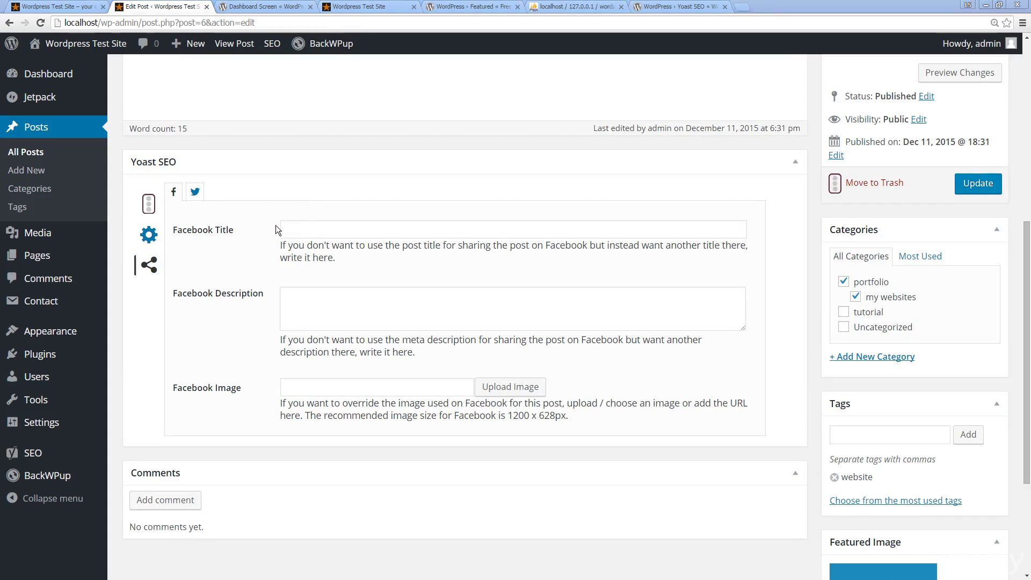
left_click(302, 228)
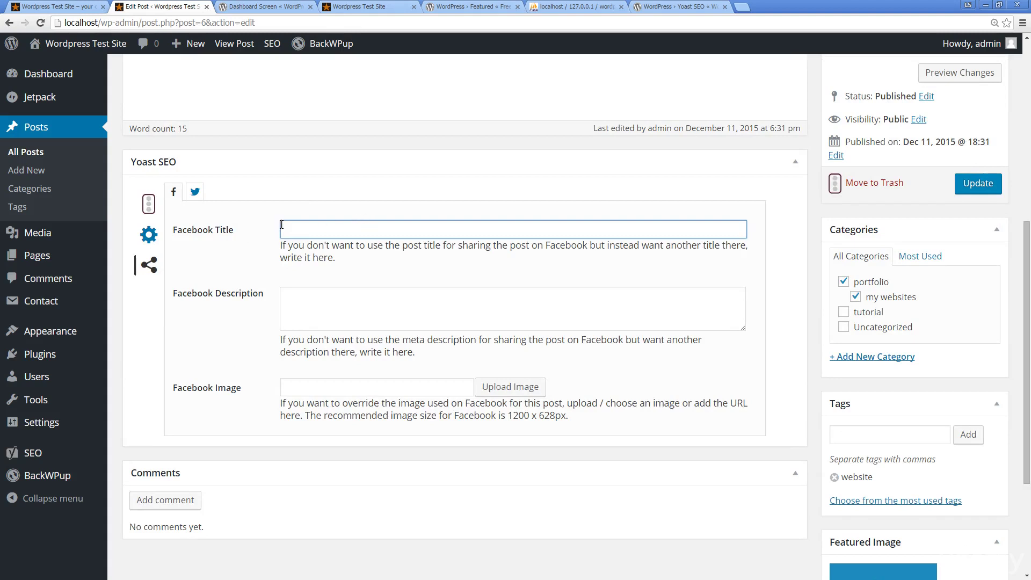
left_click(194, 193)
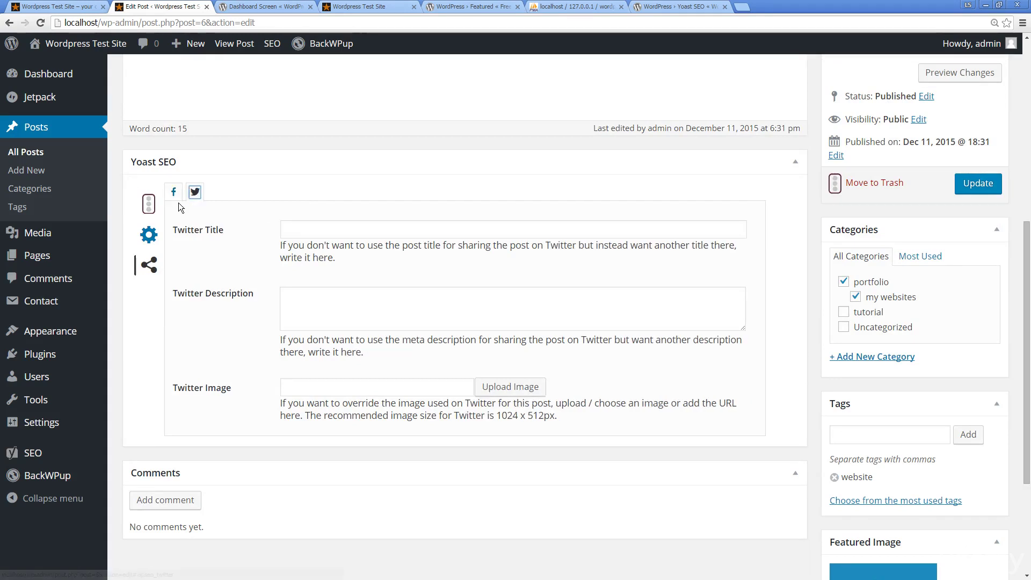
scroll(300, 258, "down", 3)
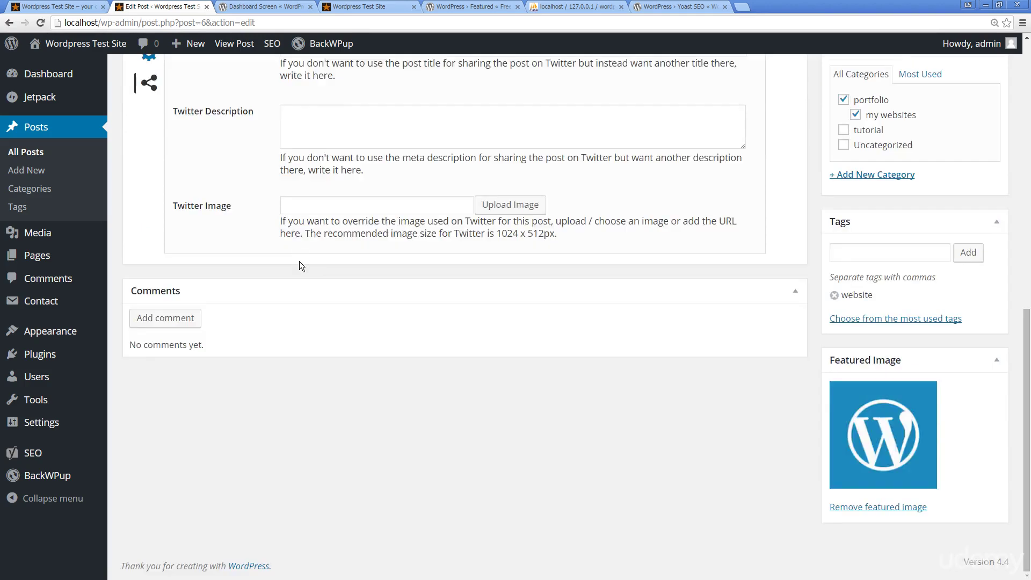
scroll(267, 225, "up", 4)
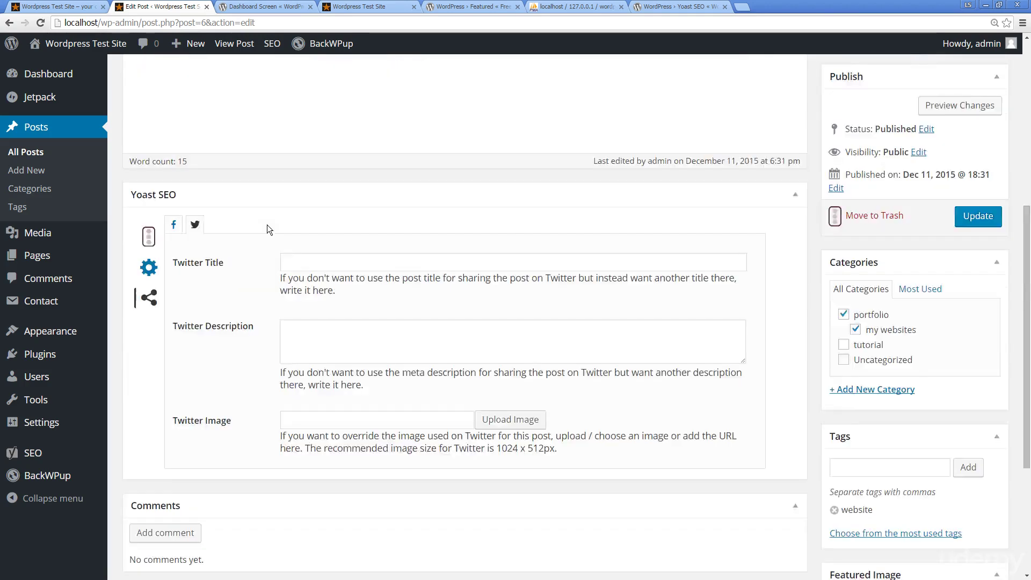
left_click(152, 298)
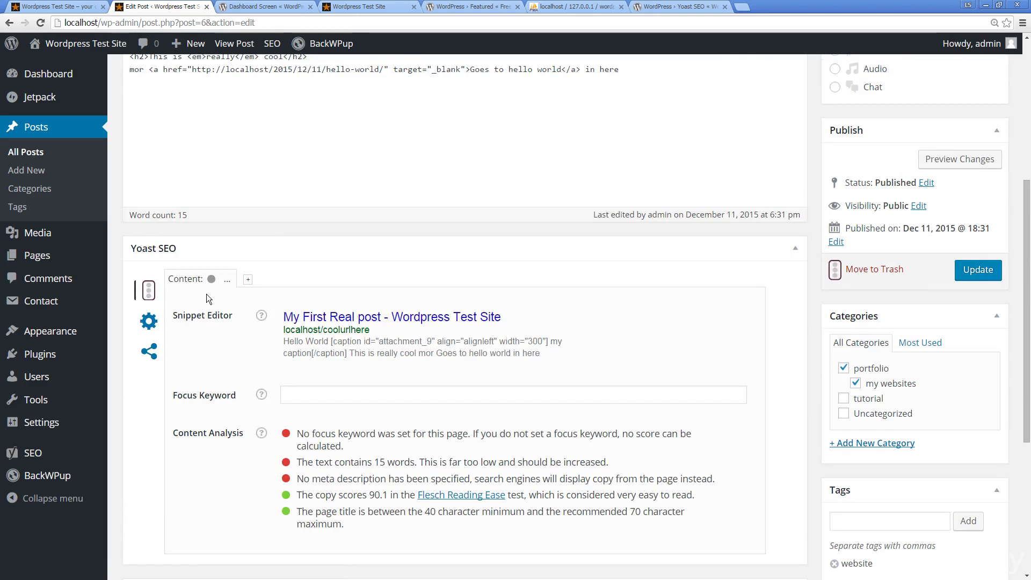
scroll(344, 303, "up", 1)
scroll(339, 301, "up", 3)
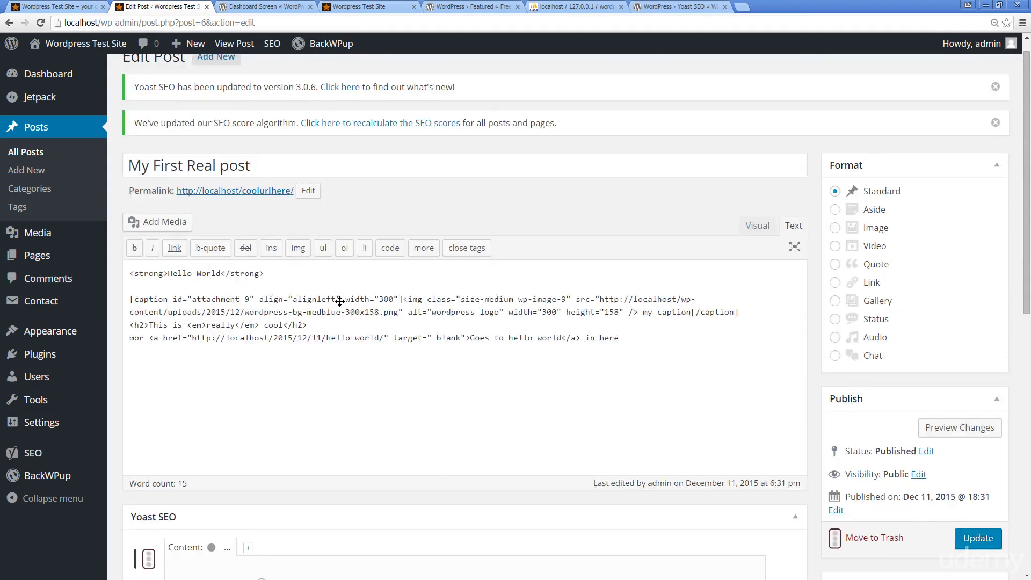
scroll(339, 302, "down", 2)
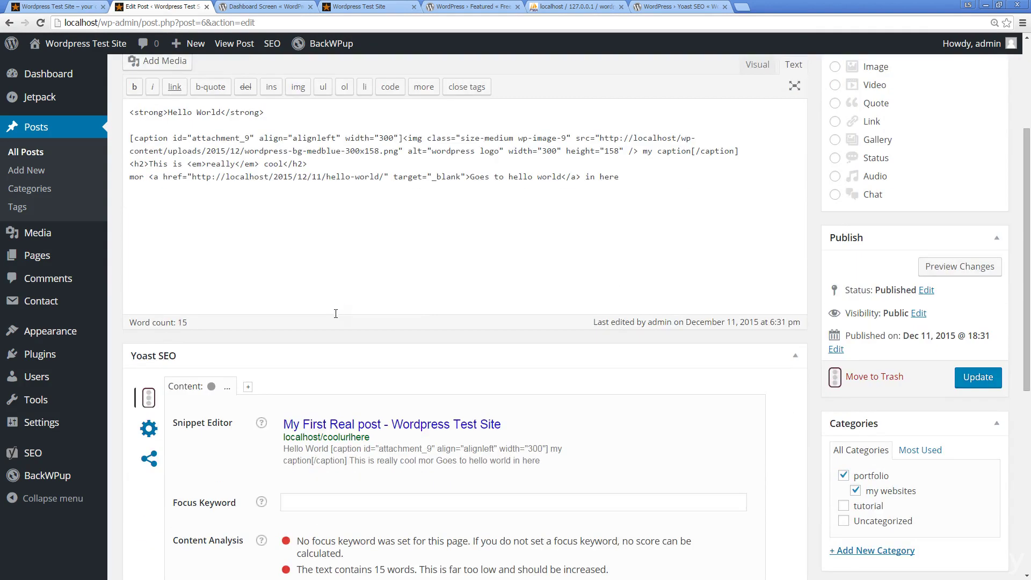
scroll(338, 313, "up", 3)
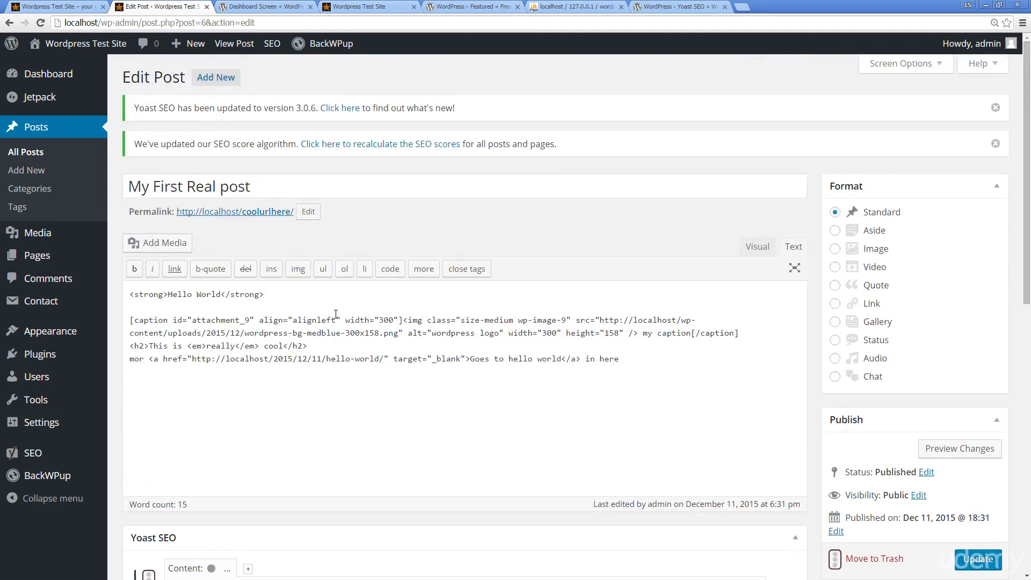
left_click(937, 65)
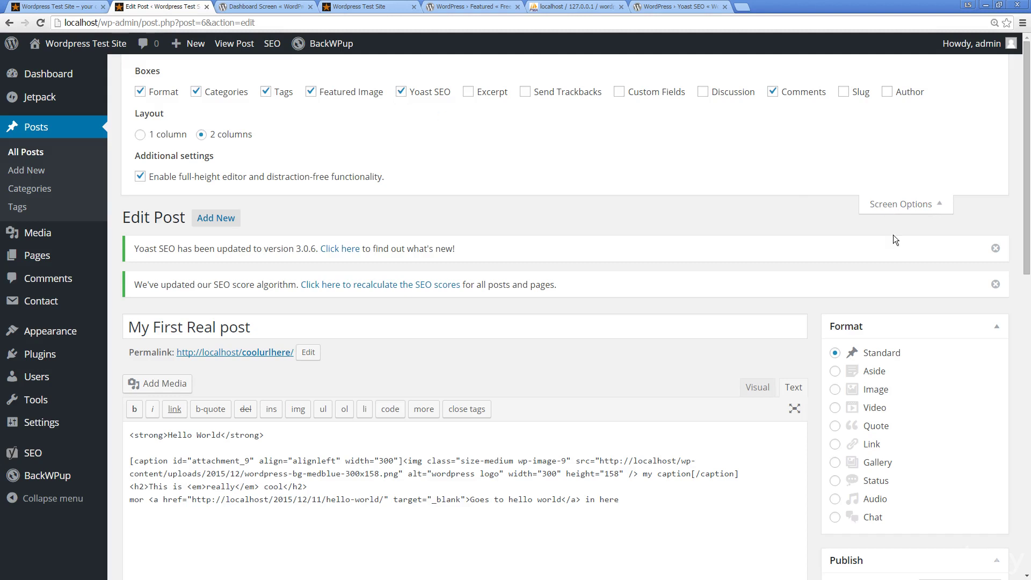
left_click(891, 208)
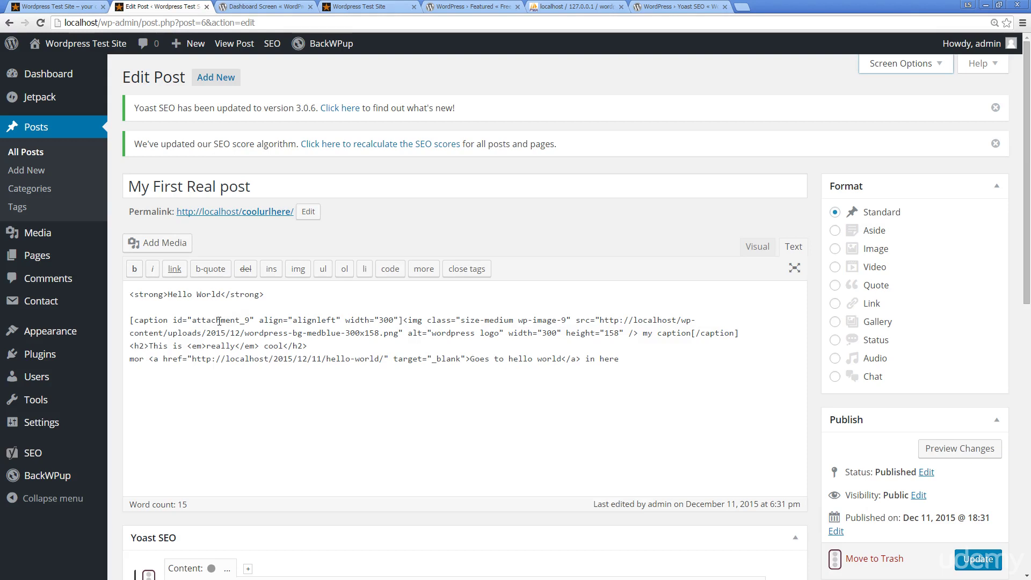
mouse_move(32, 453)
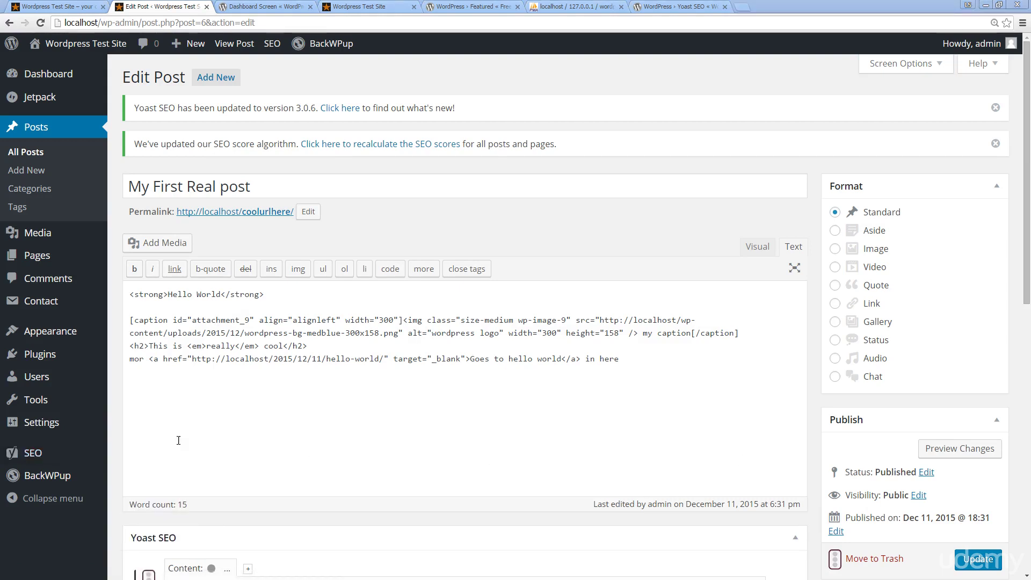
mouse_move(97, 453)
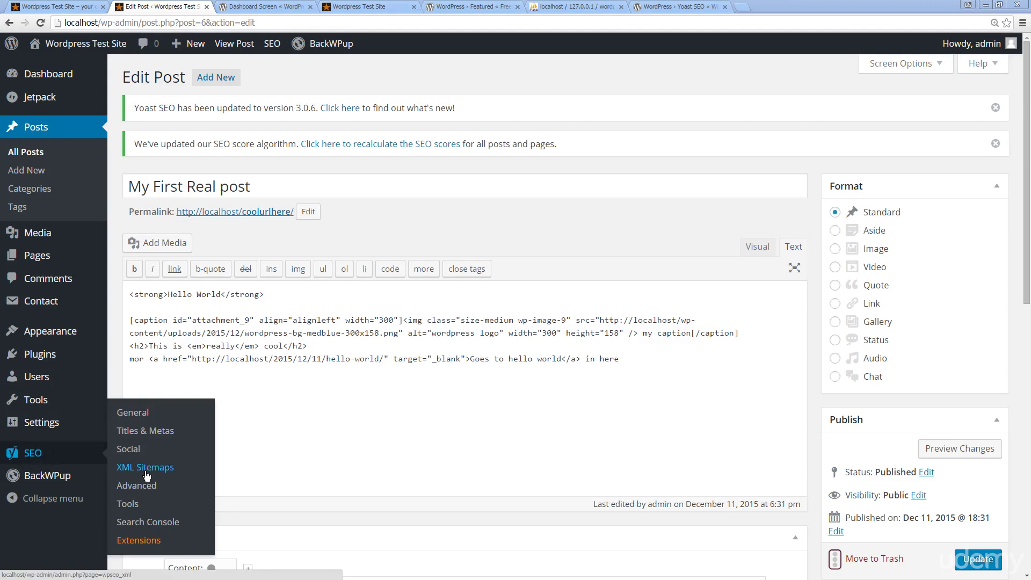
Open the Bulk editor from SEO > Tools and browse the Title tab's 7 posts and pages
left_click(133, 506)
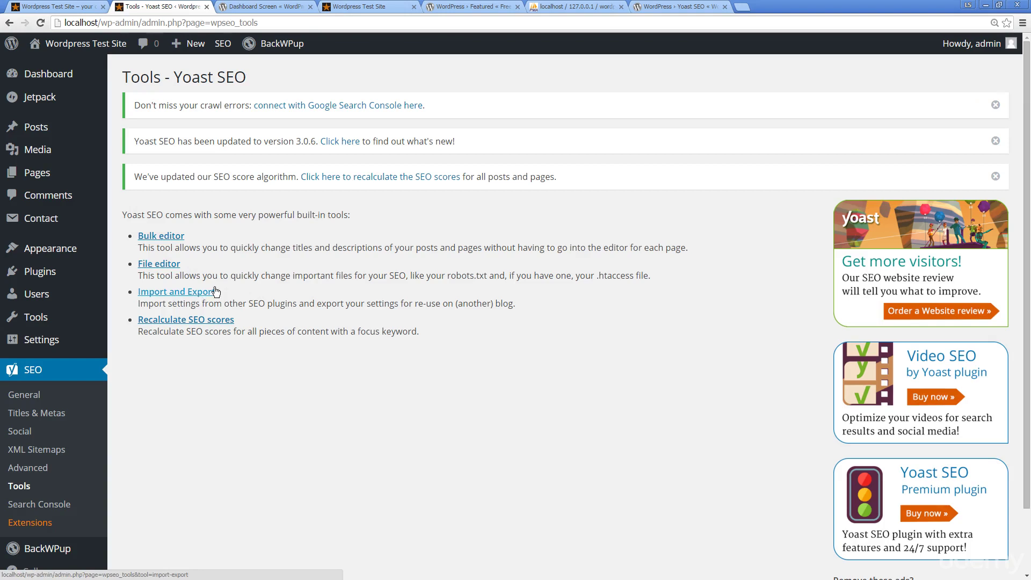
left_click(160, 238)
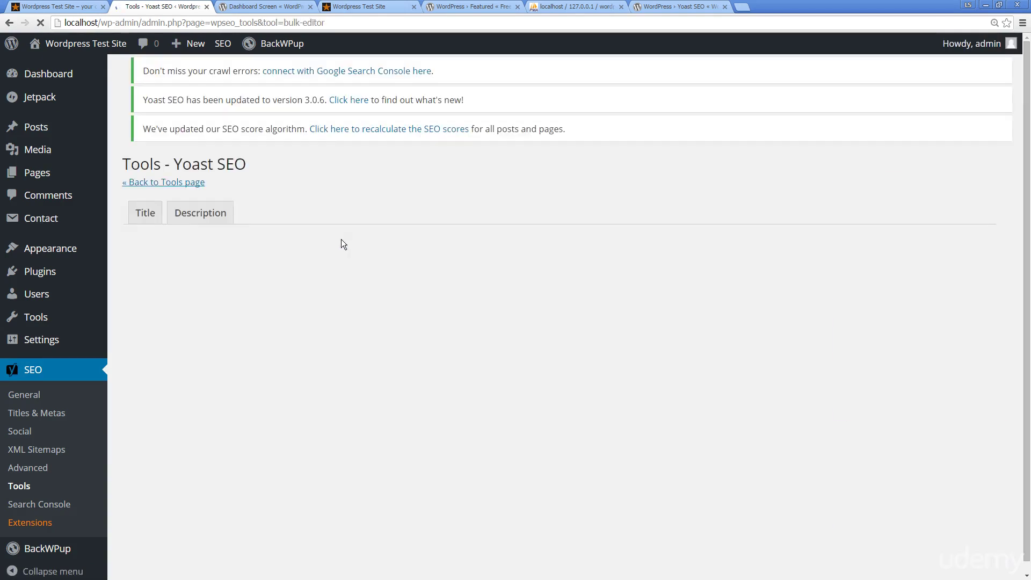
scroll(340, 240, "down", 3)
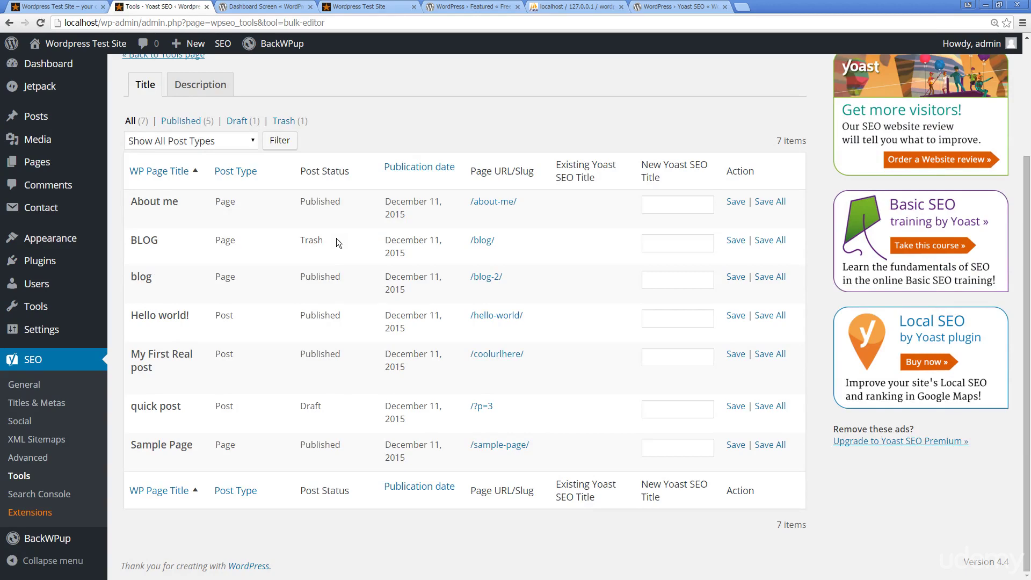
scroll(336, 237, "up", 3)
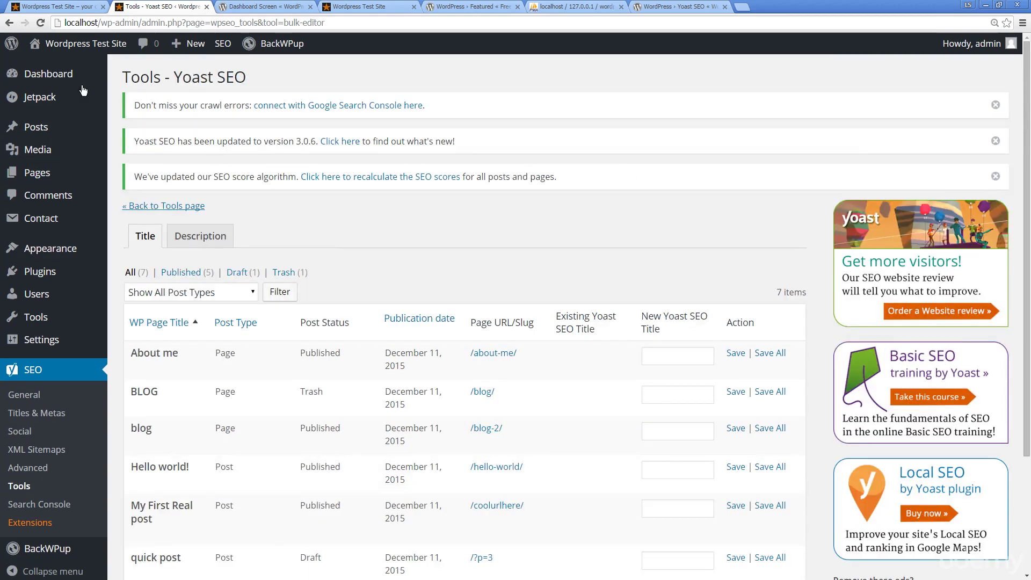
Recalculate SEO scores from SEO > Tools and close the 0-of-0 progress window
left_click(24, 488)
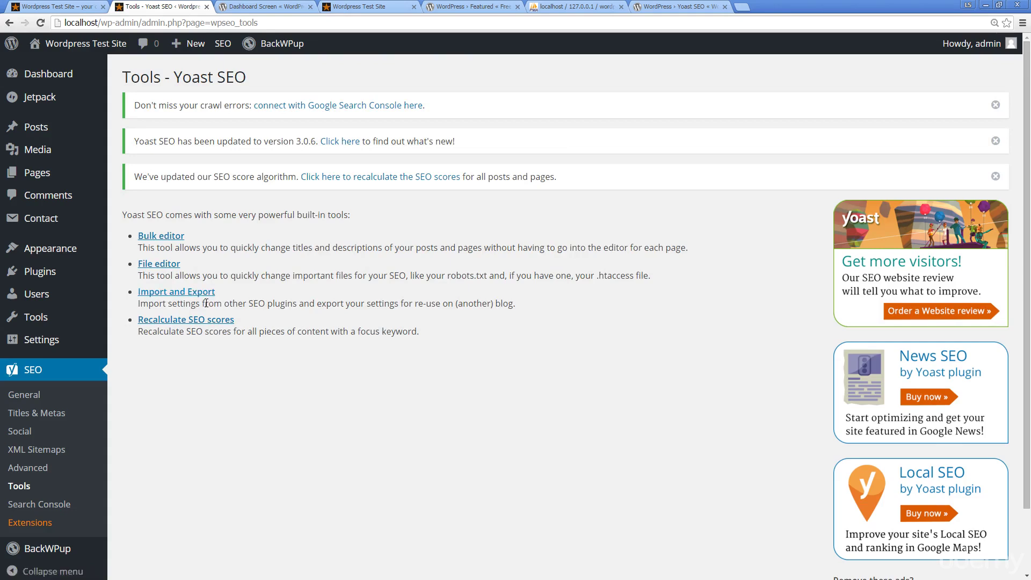
left_click(180, 320)
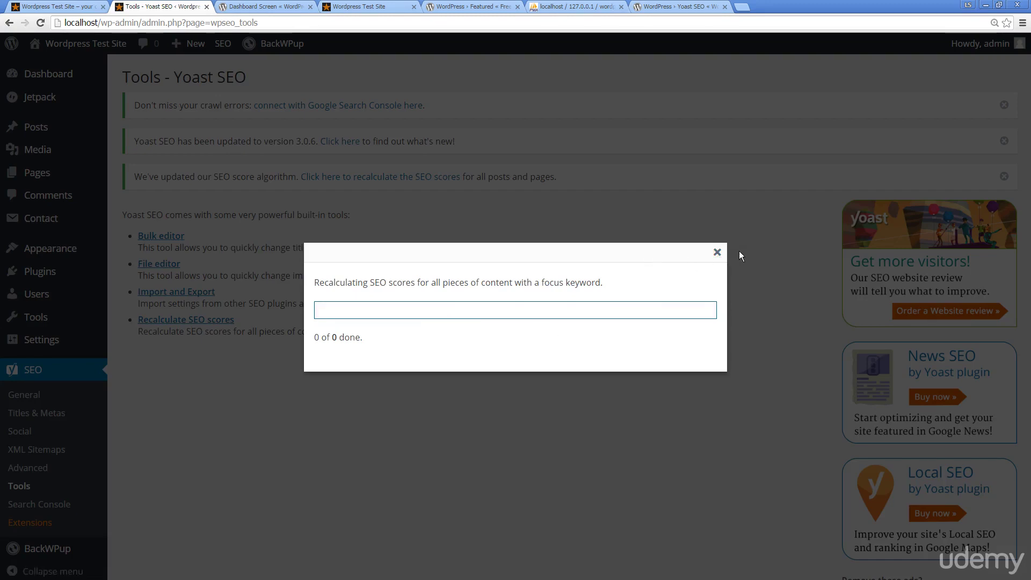
left_click(716, 252)
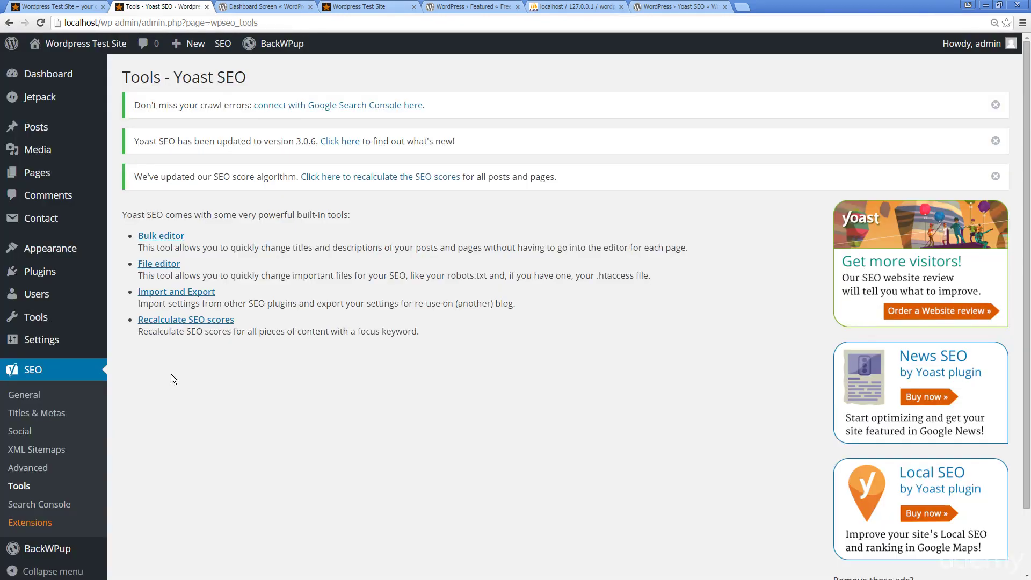